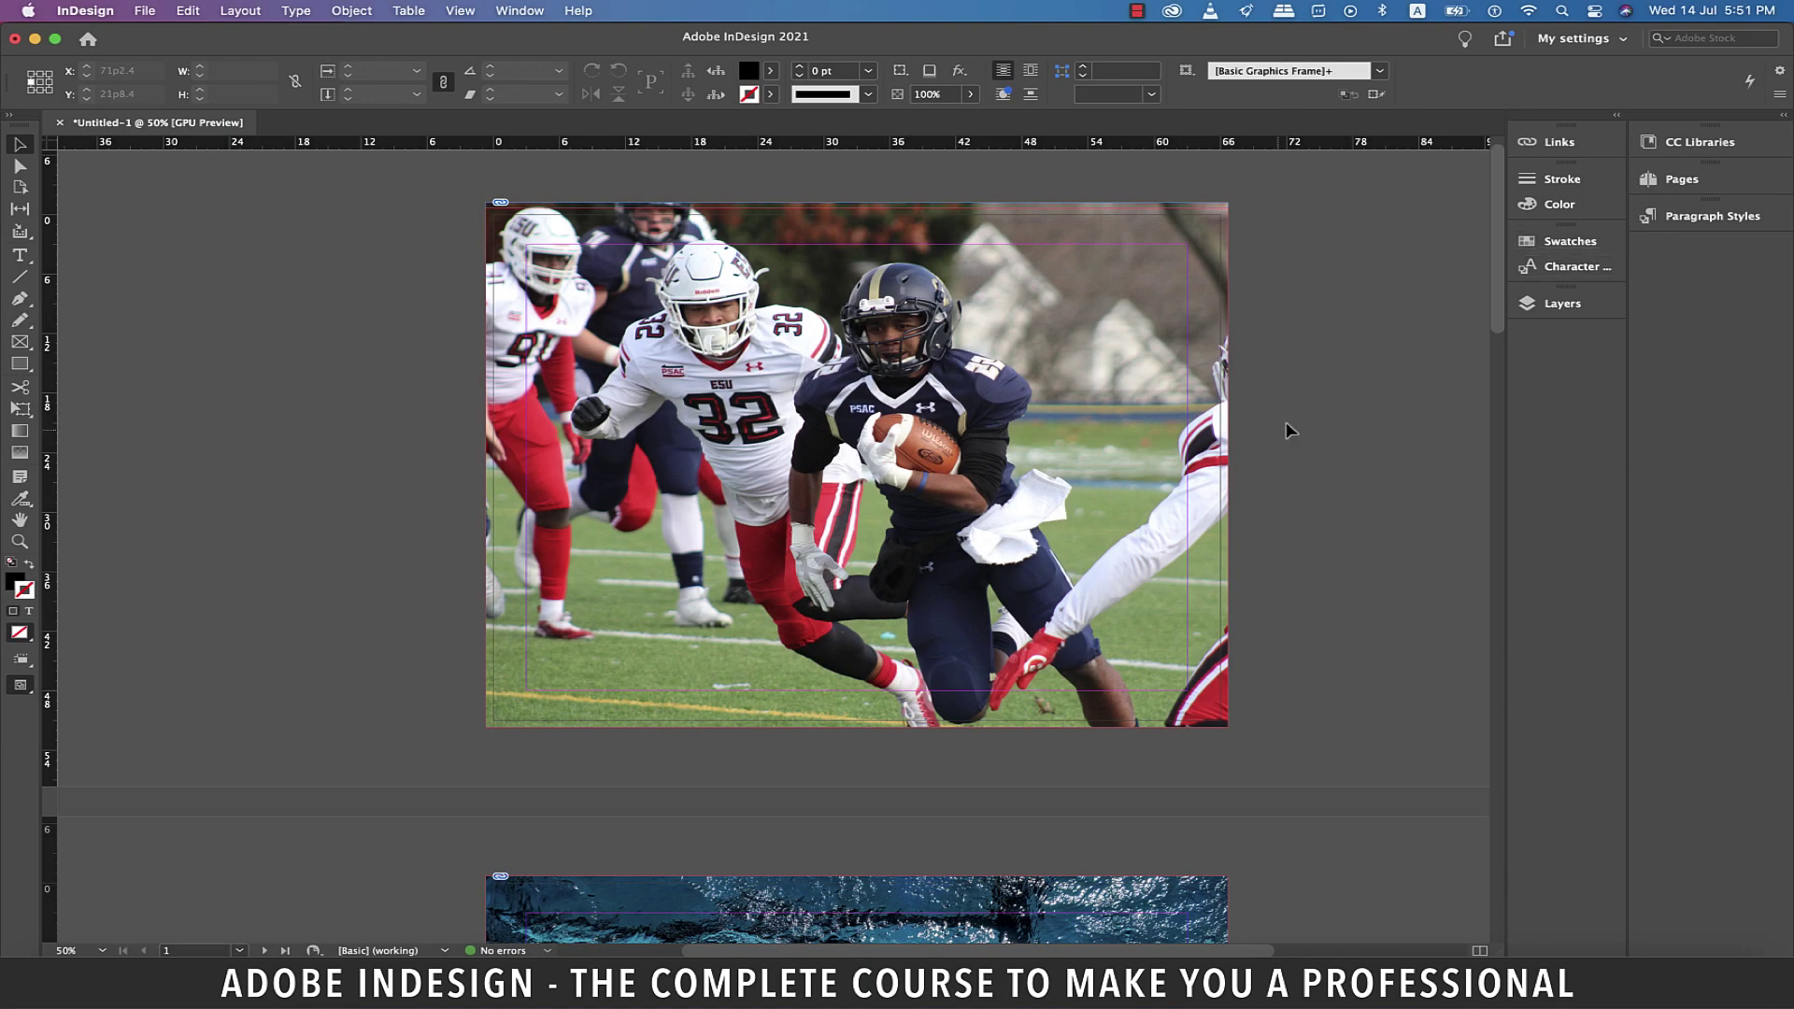
pyautogui.hscroll(1, 1286, 428)
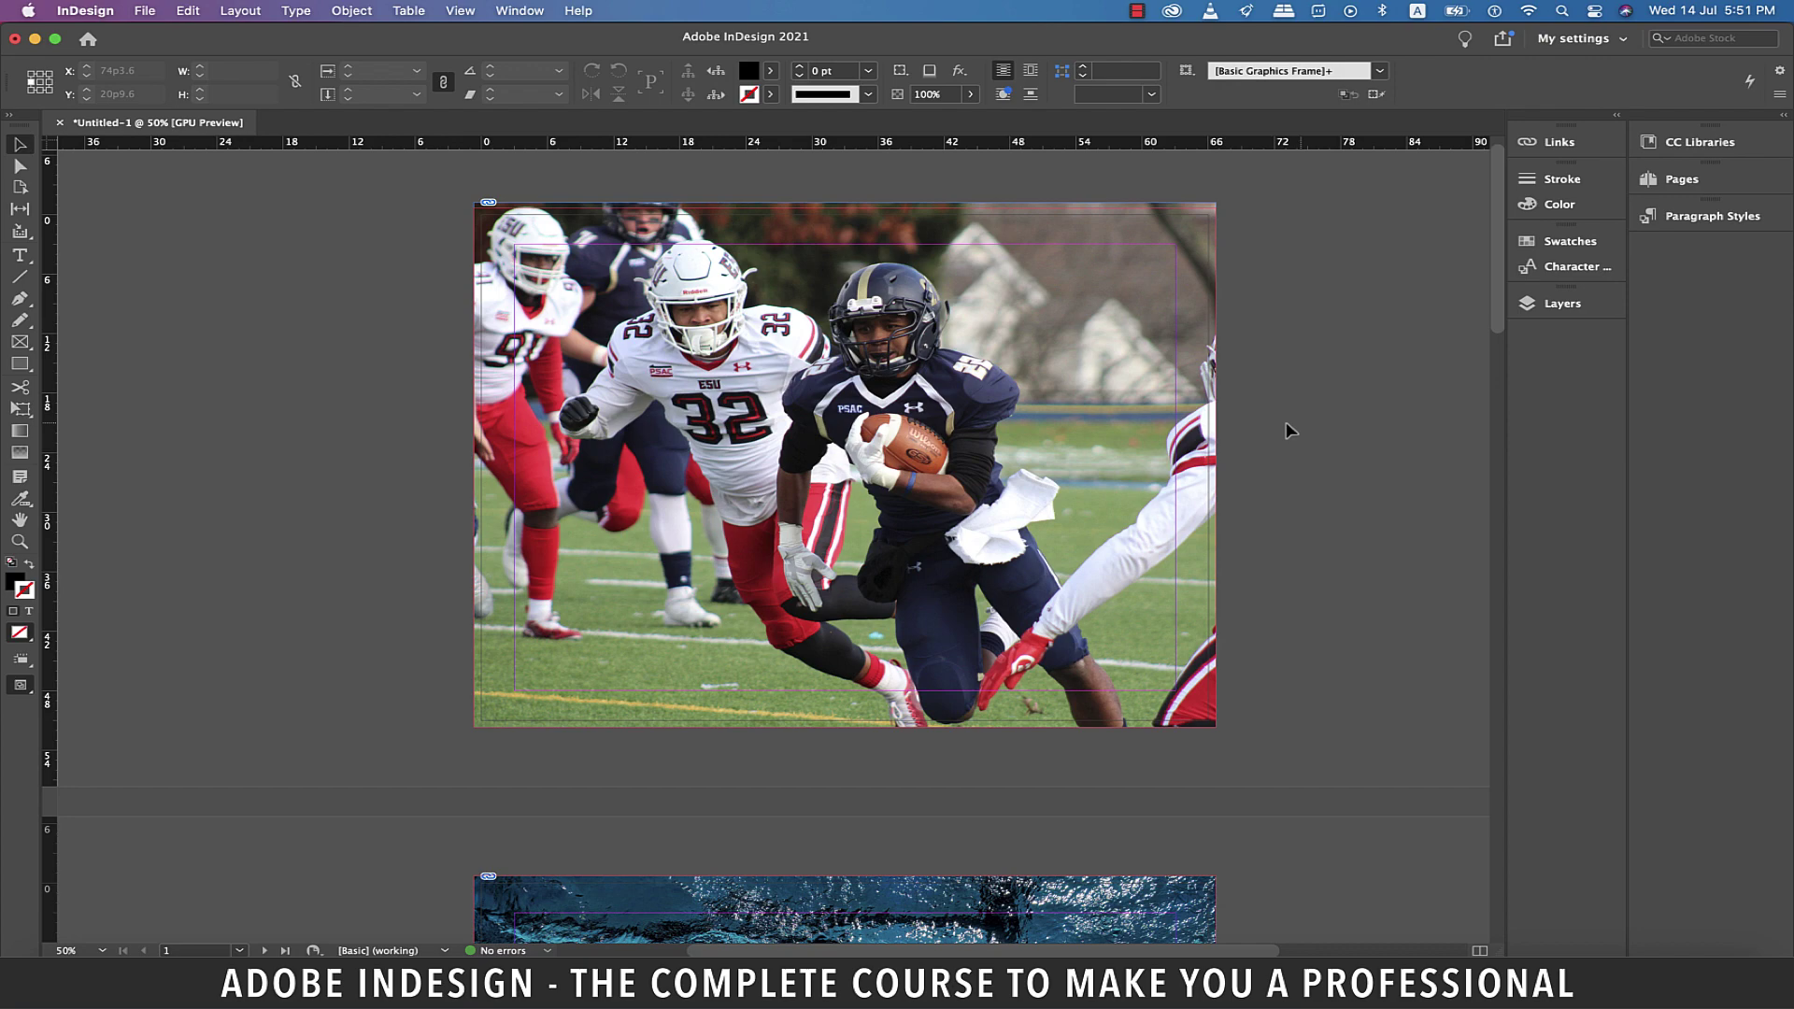
pyautogui.scroll(-2, 1286, 423)
pyautogui.scroll(-1, 1285, 423)
pyautogui.scroll(-10, 1286, 424)
pyautogui.scroll(-15, 1286, 423)
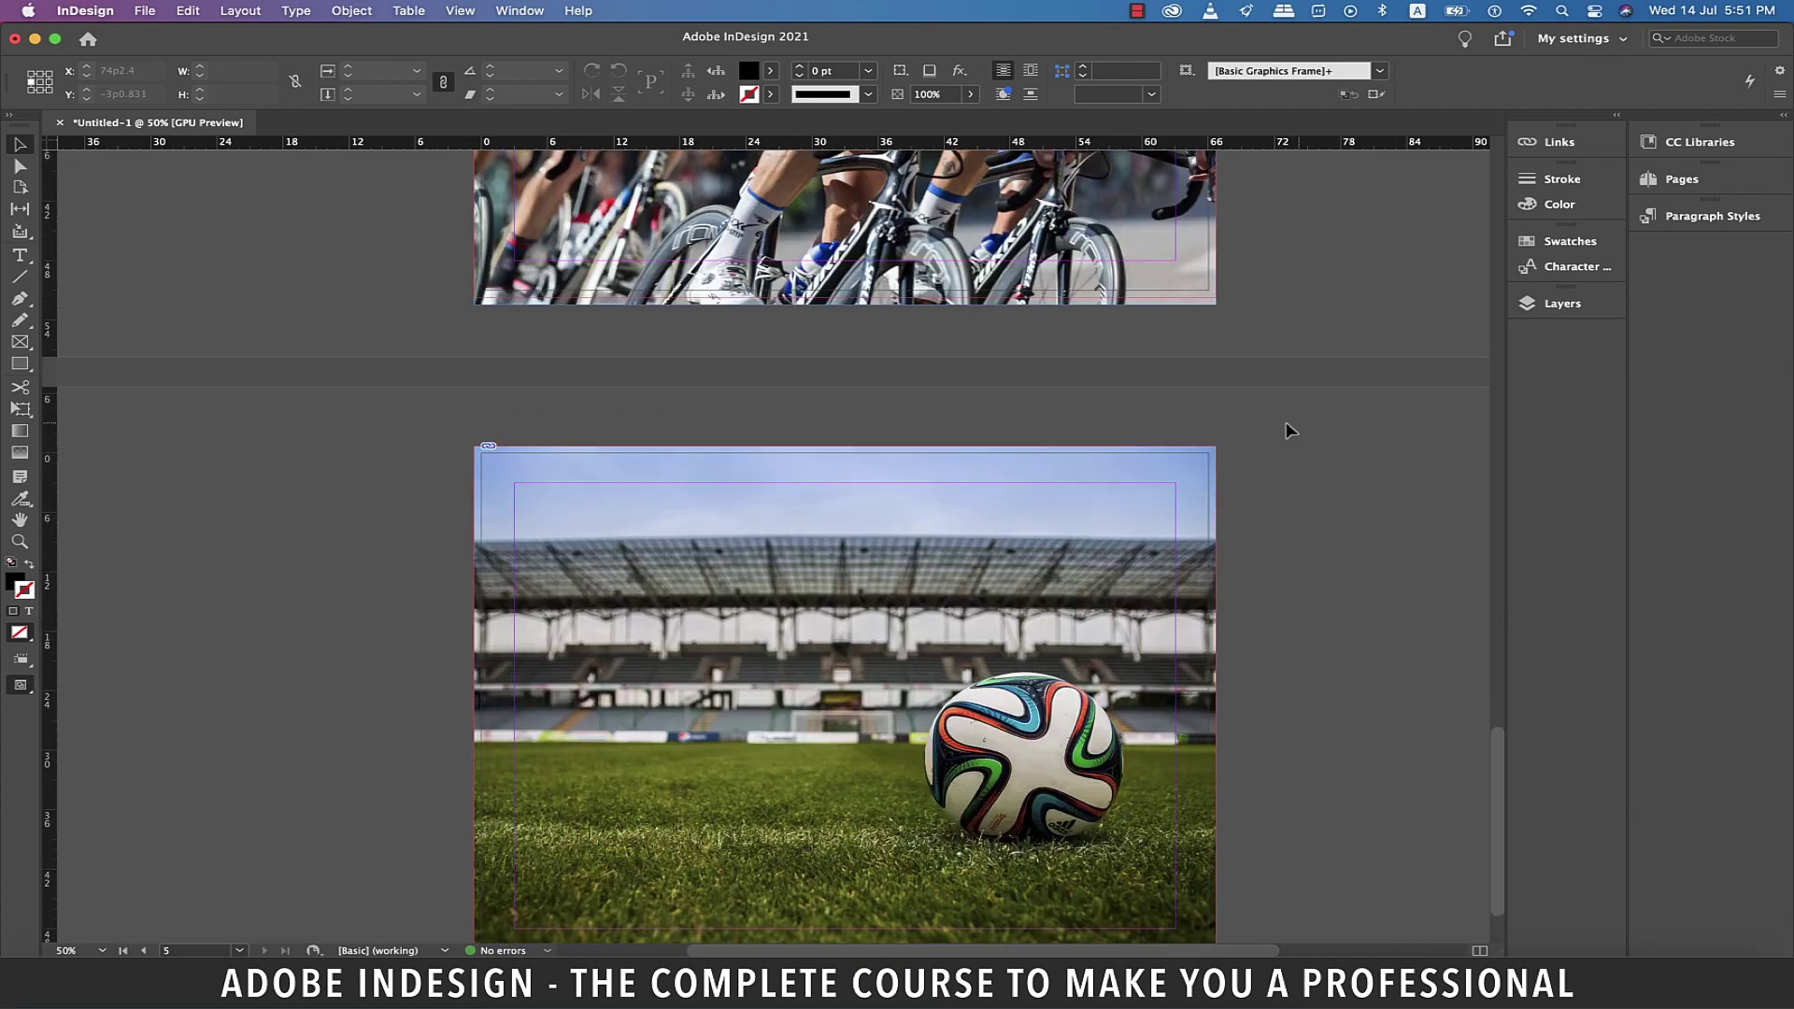
pyautogui.scroll(5, 1285, 429)
pyautogui.scroll(10, 1286, 431)
pyautogui.scroll(2, 1286, 431)
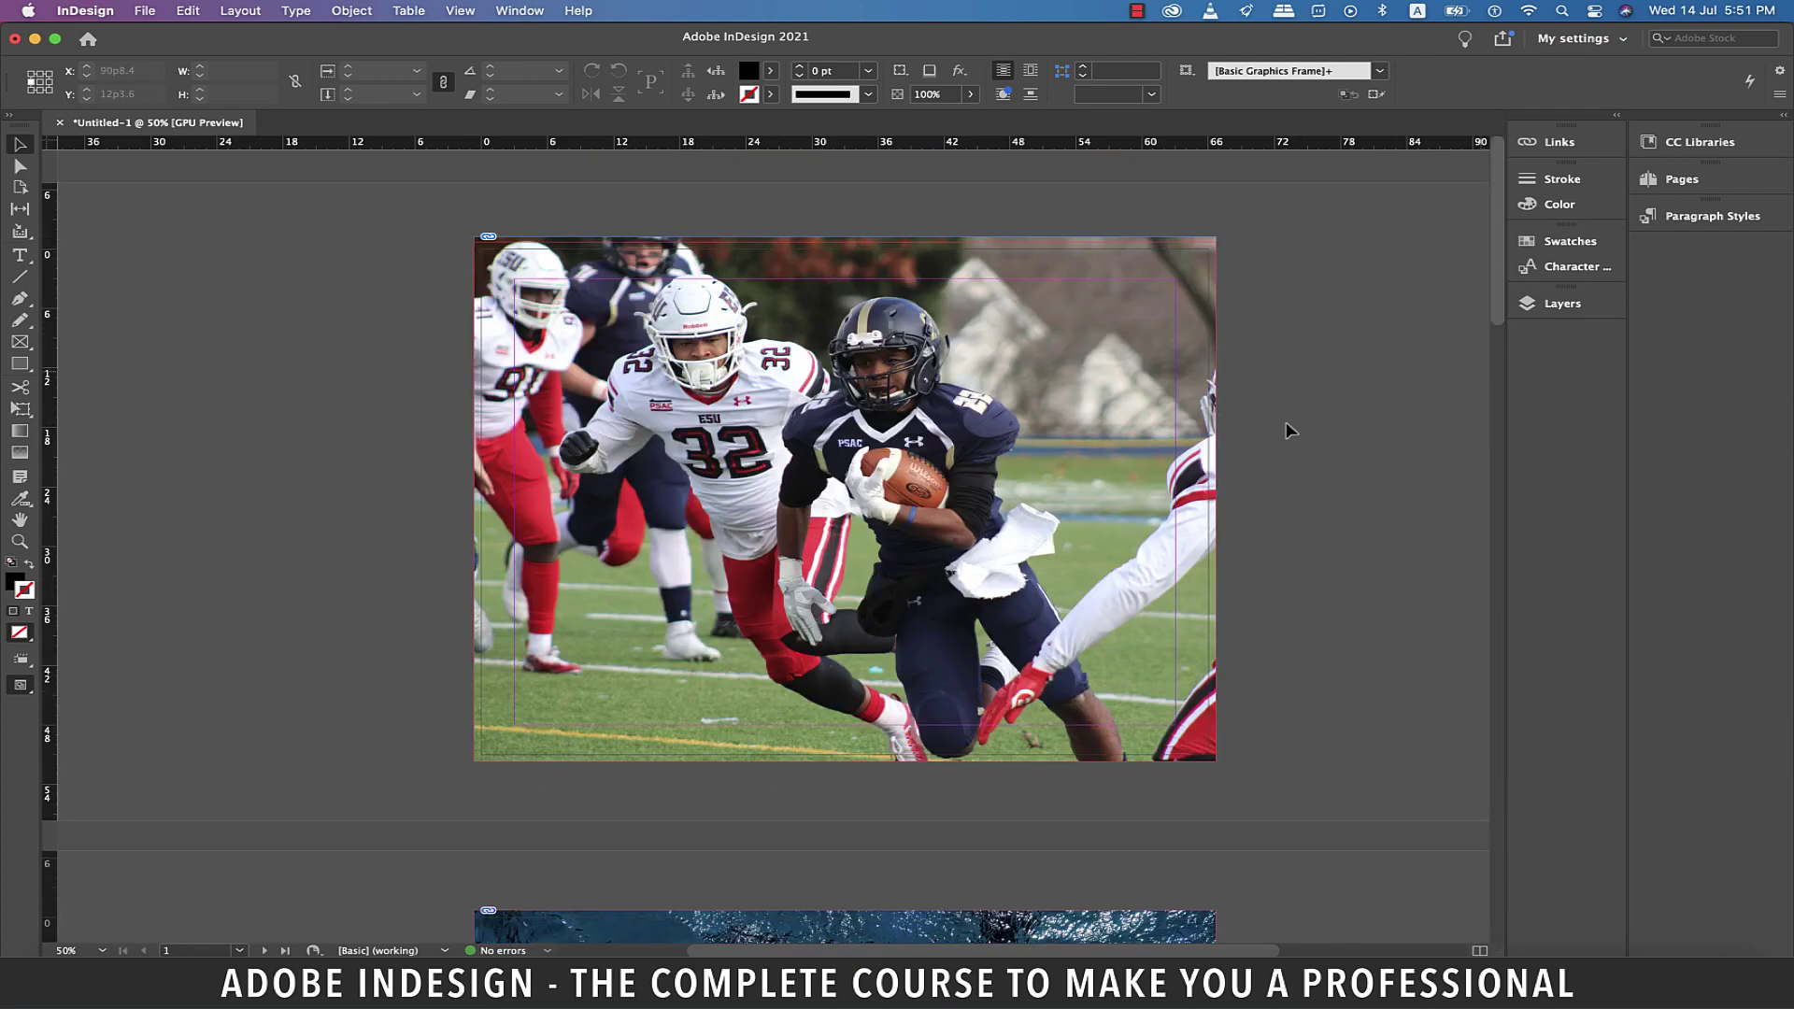
# Switch to the [Interactive for PDF] workspace and show the Pages panel thumbnails.
pyautogui.click(520, 10)
pyautogui.moveTo(531, 56)
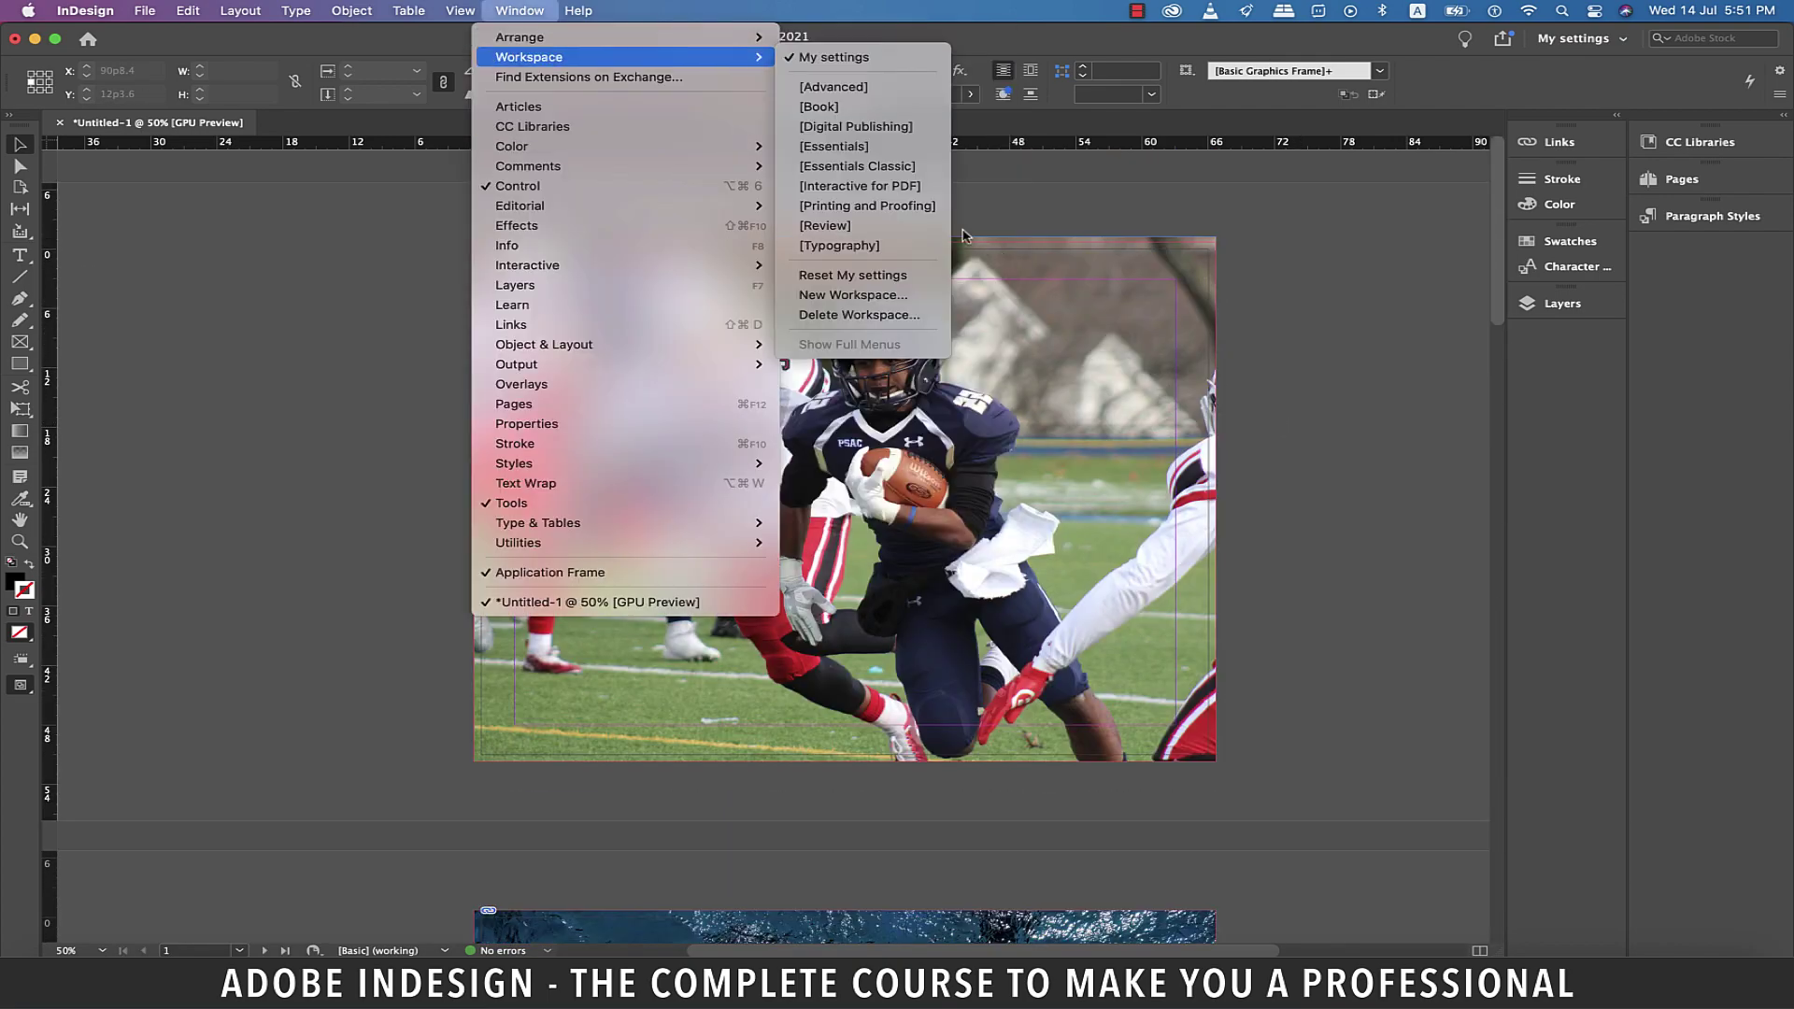
pyautogui.click(895, 193)
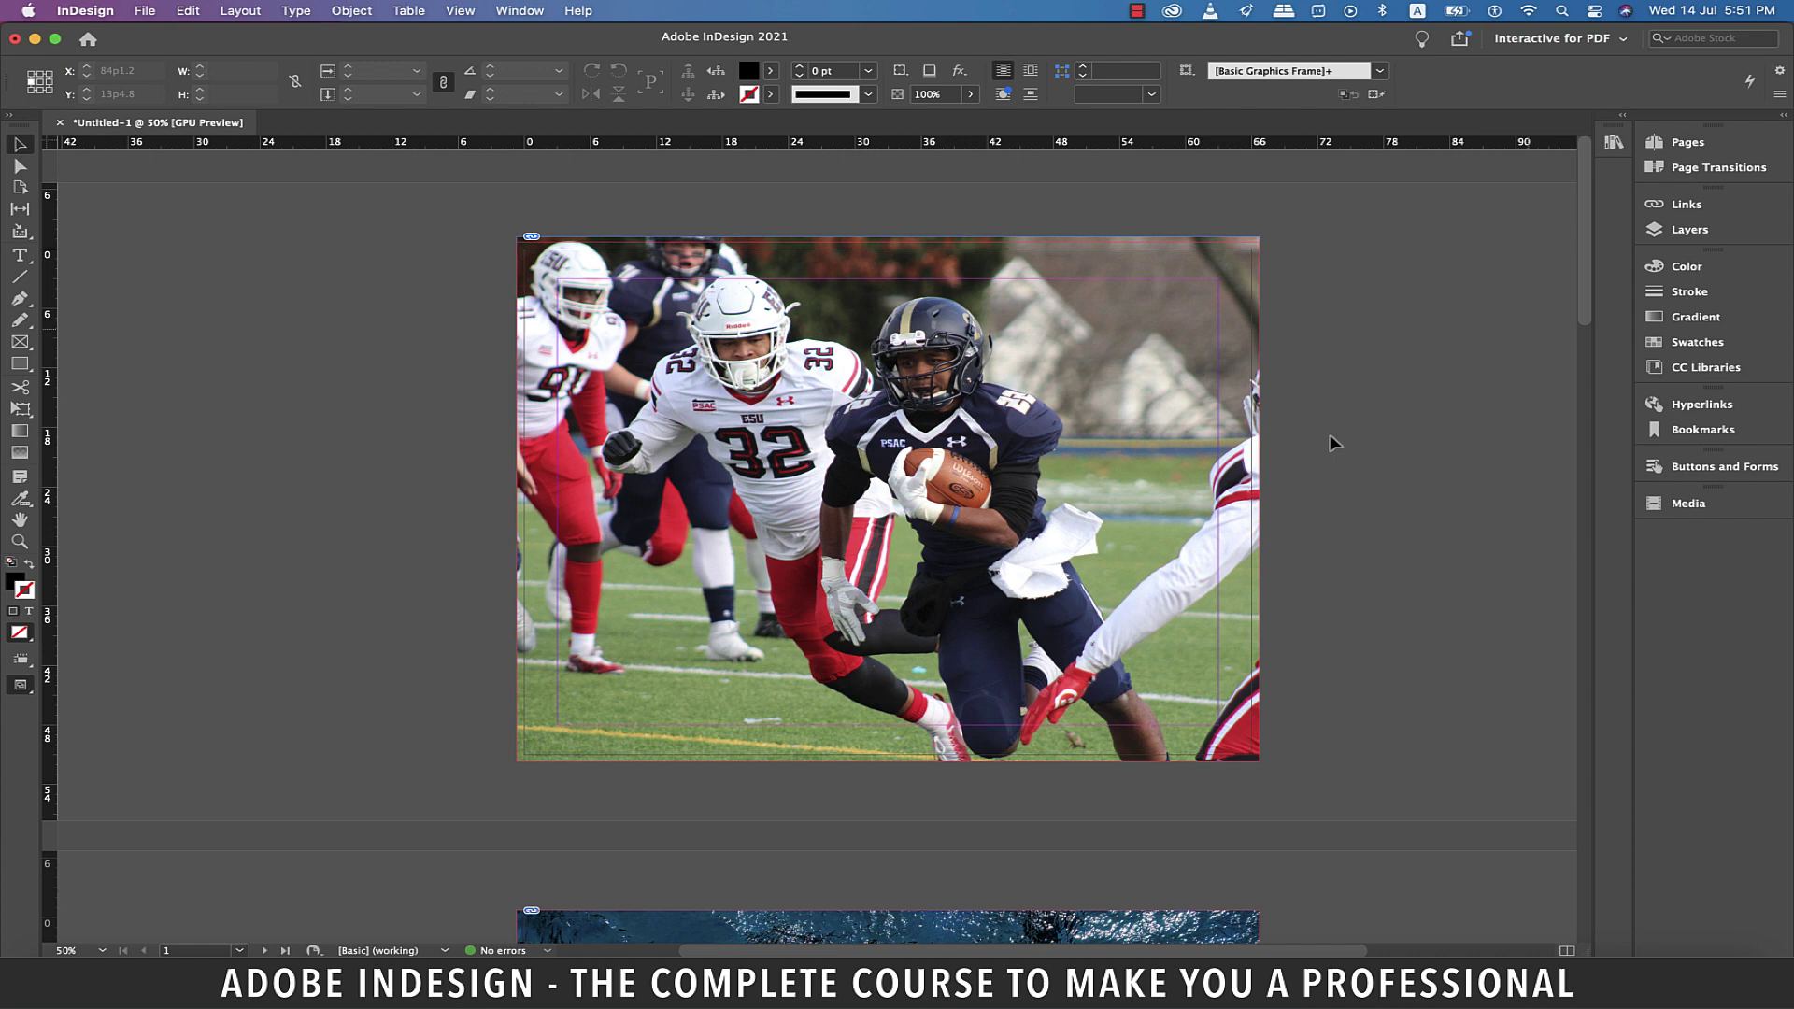
pyautogui.click(1689, 146)
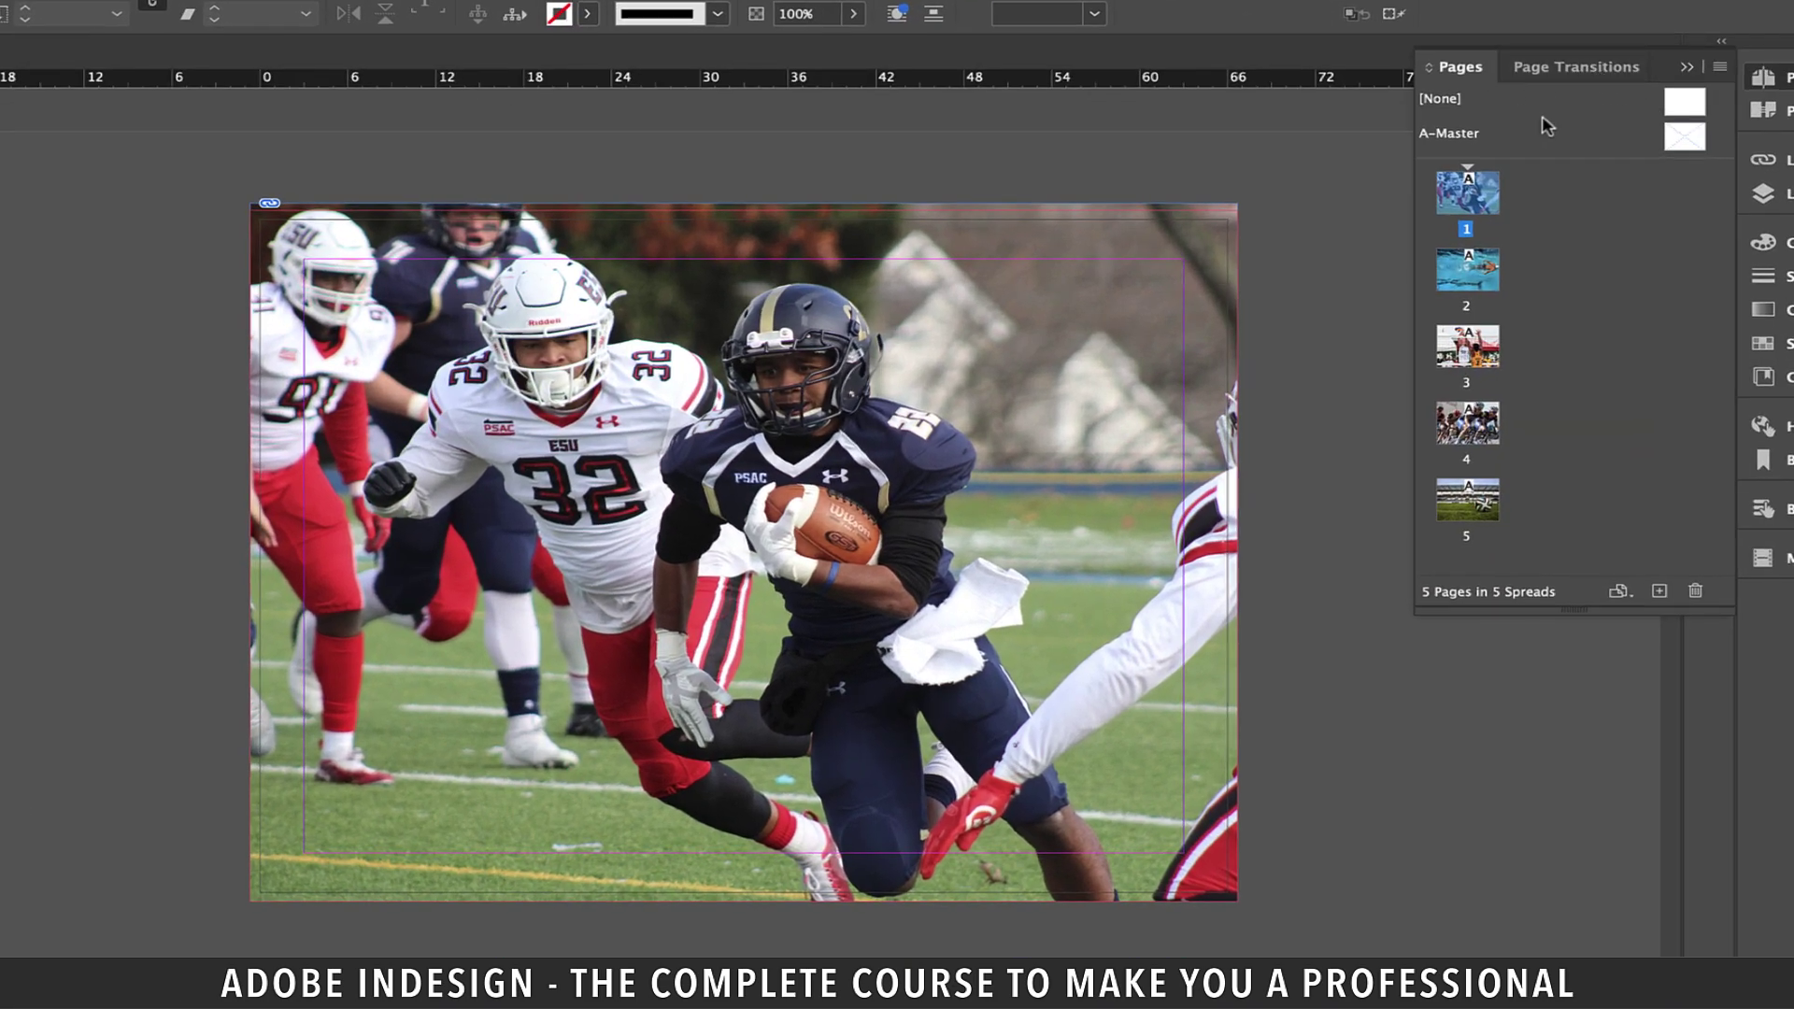
# Give swimmer page 2 a Push transition with direction Up and Medium speed.
pyautogui.doubleClick(1466, 280)
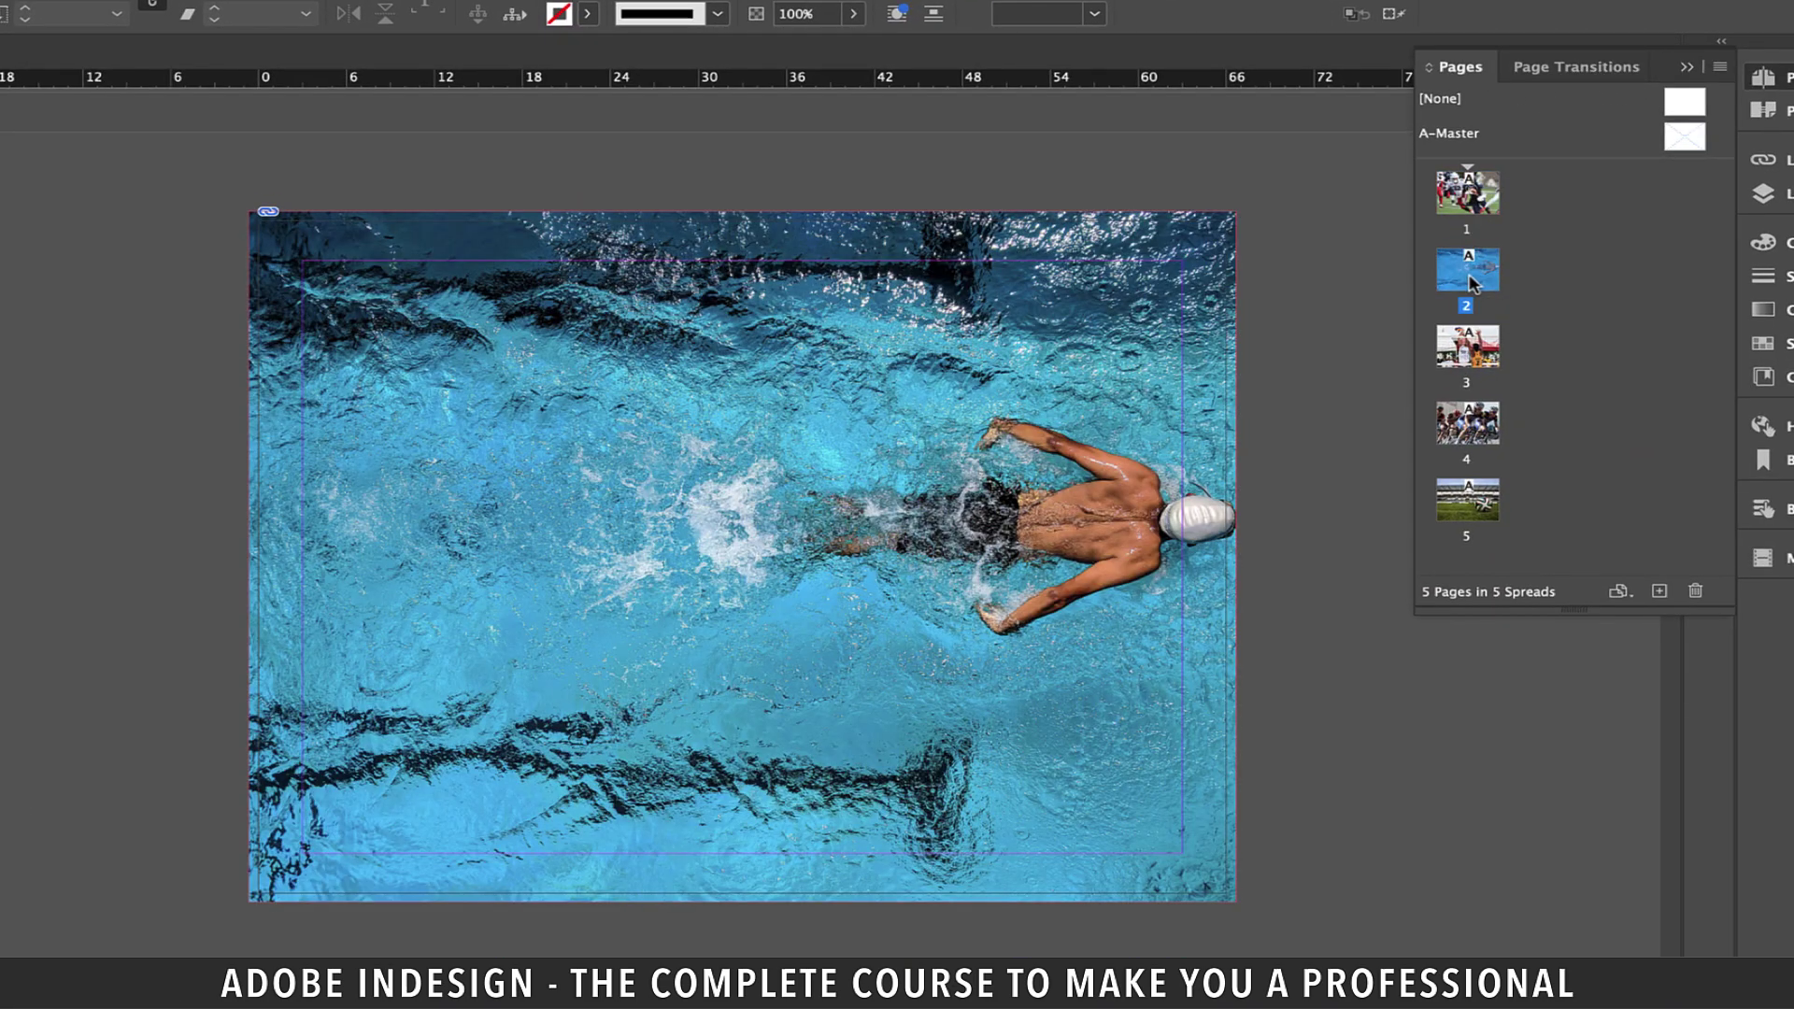
pyautogui.click(1583, 71)
pyautogui.click(1707, 246)
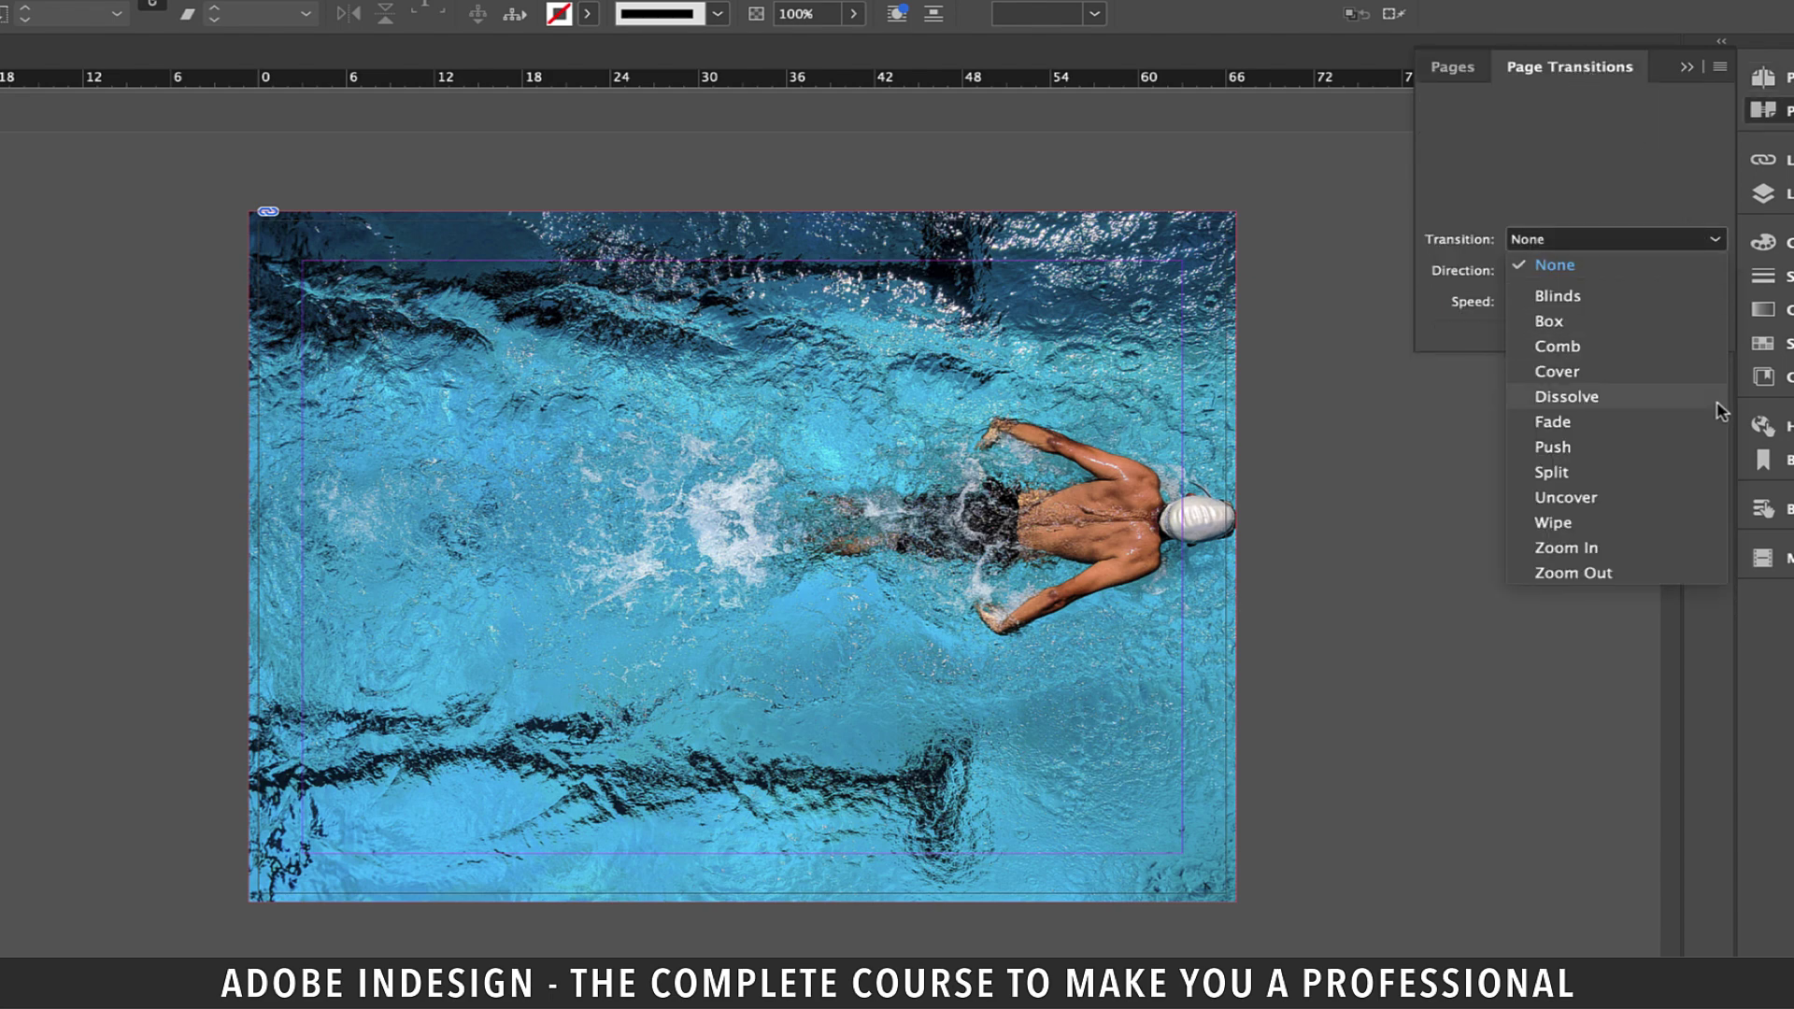
pyautogui.click(1597, 448)
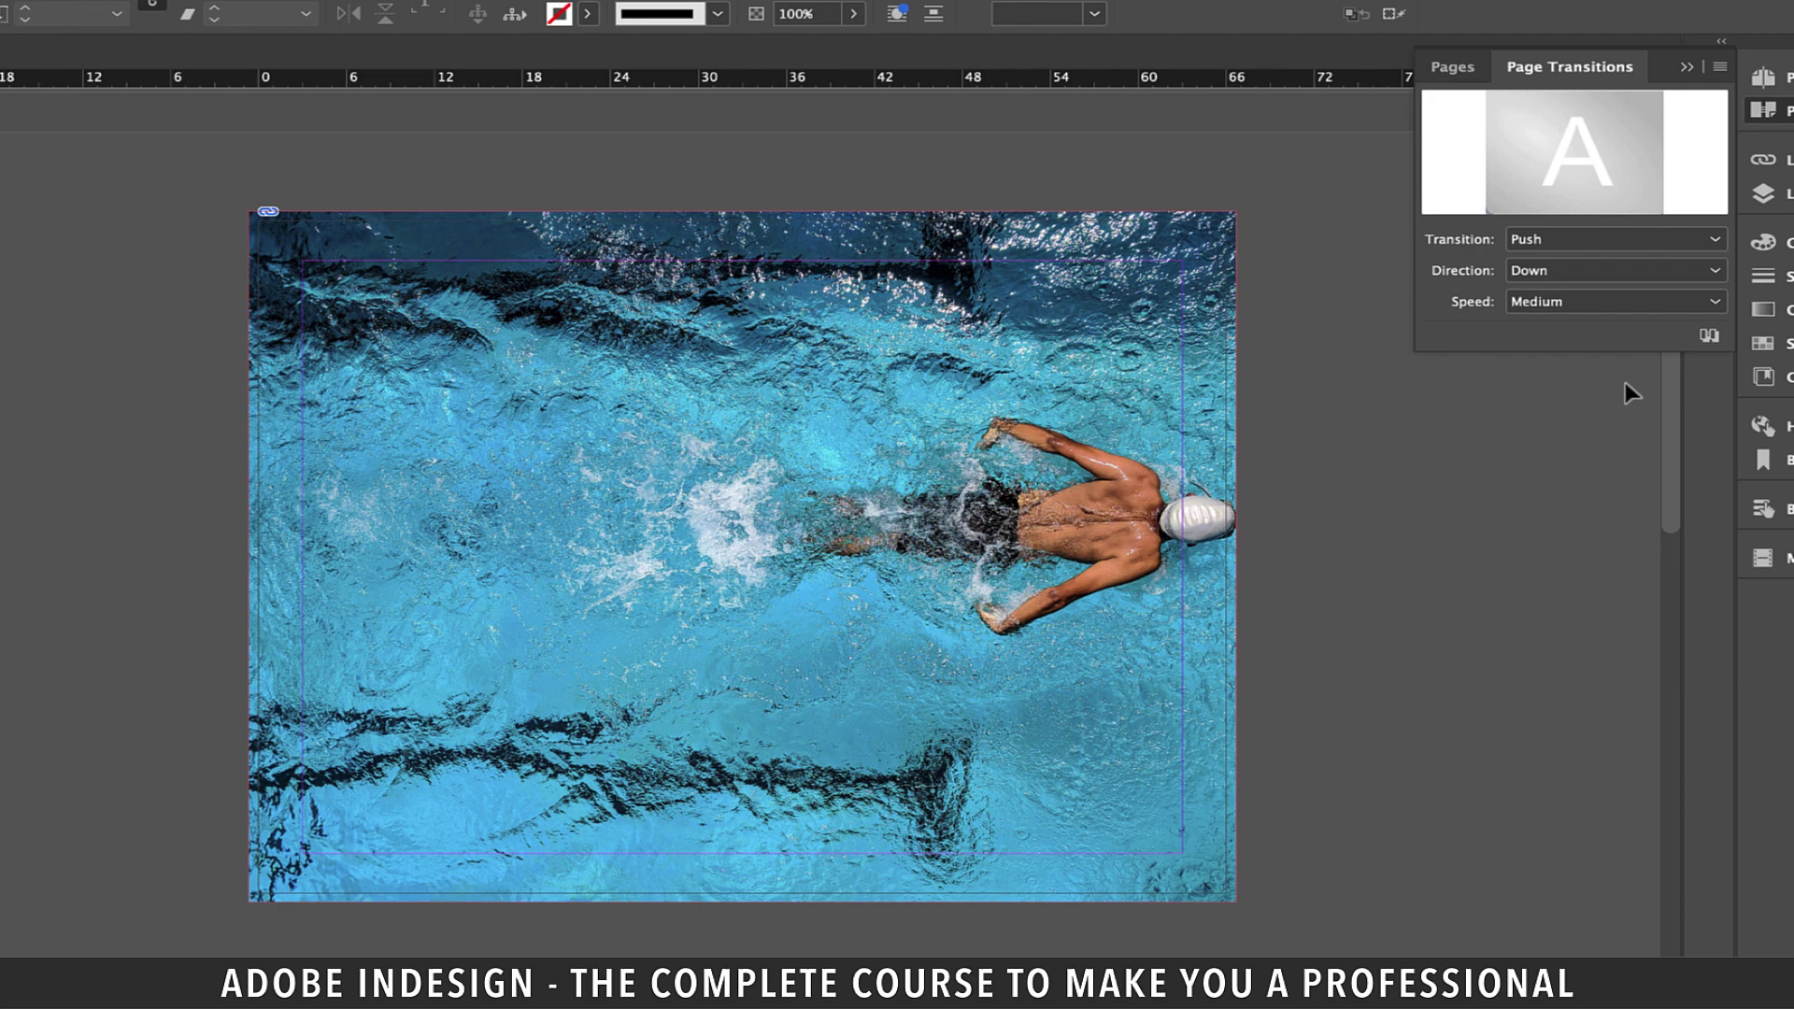
pyautogui.click(1715, 272)
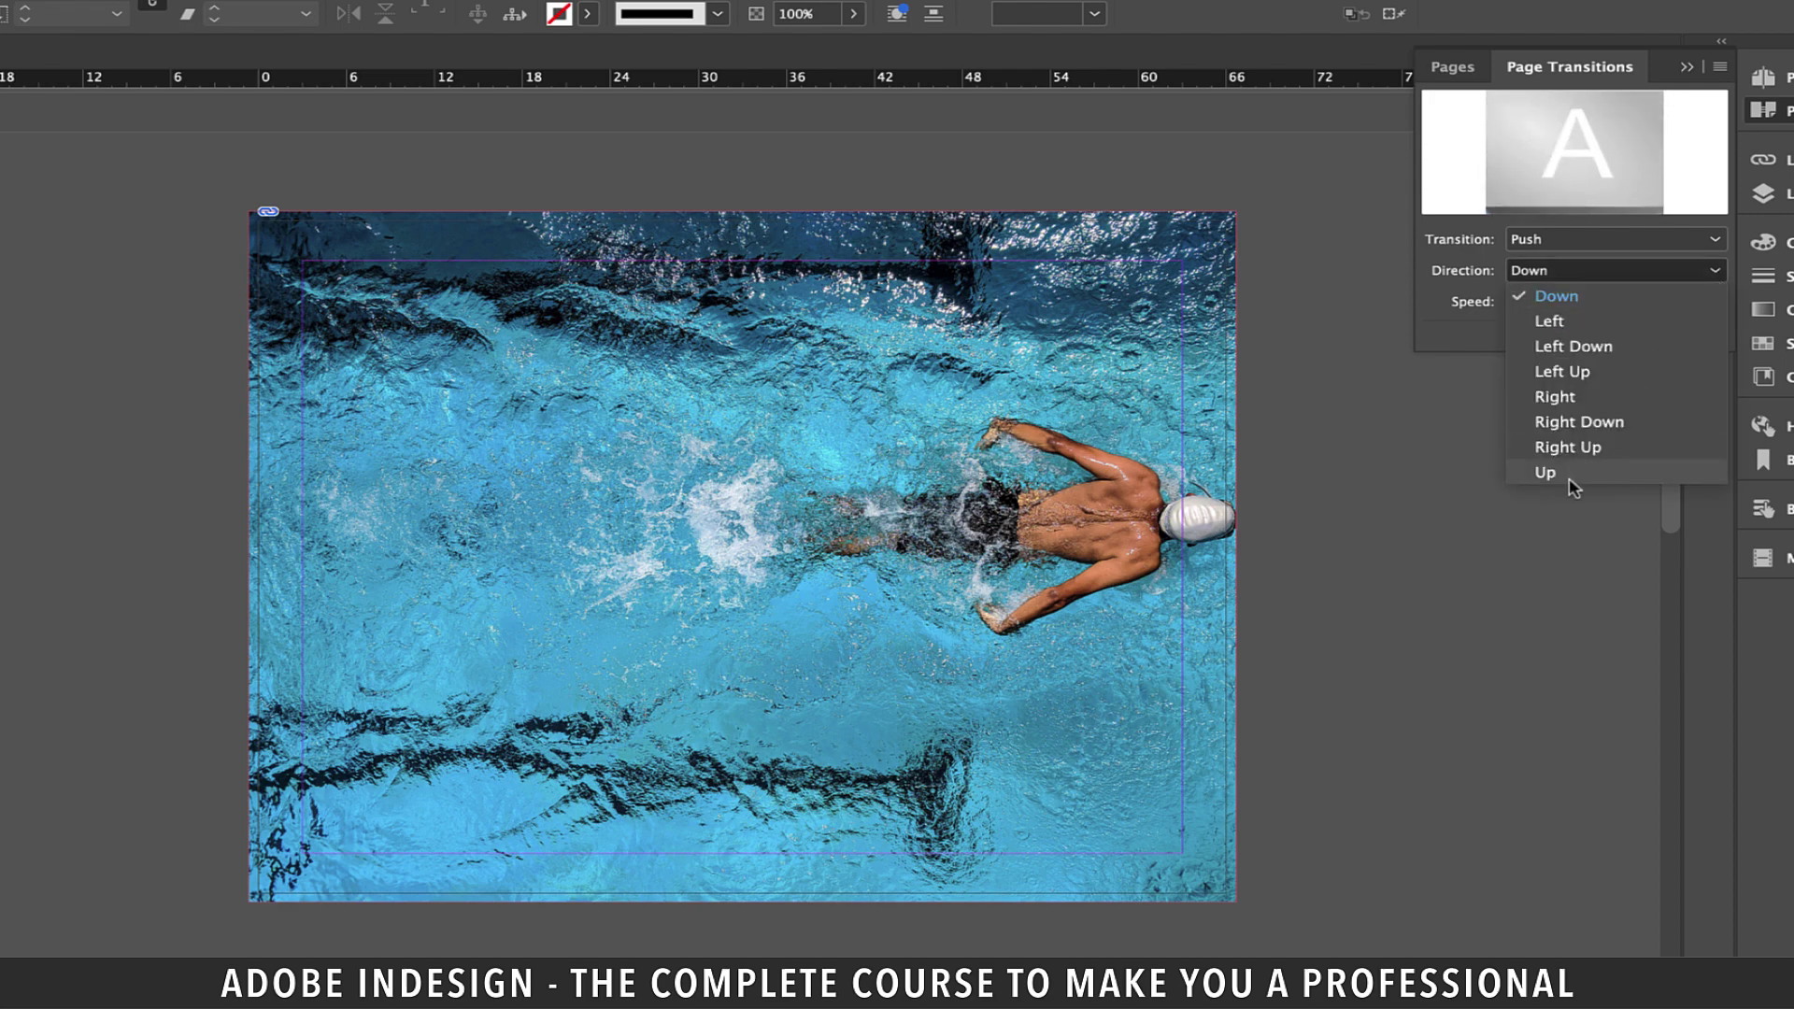
pyautogui.click(1547, 472)
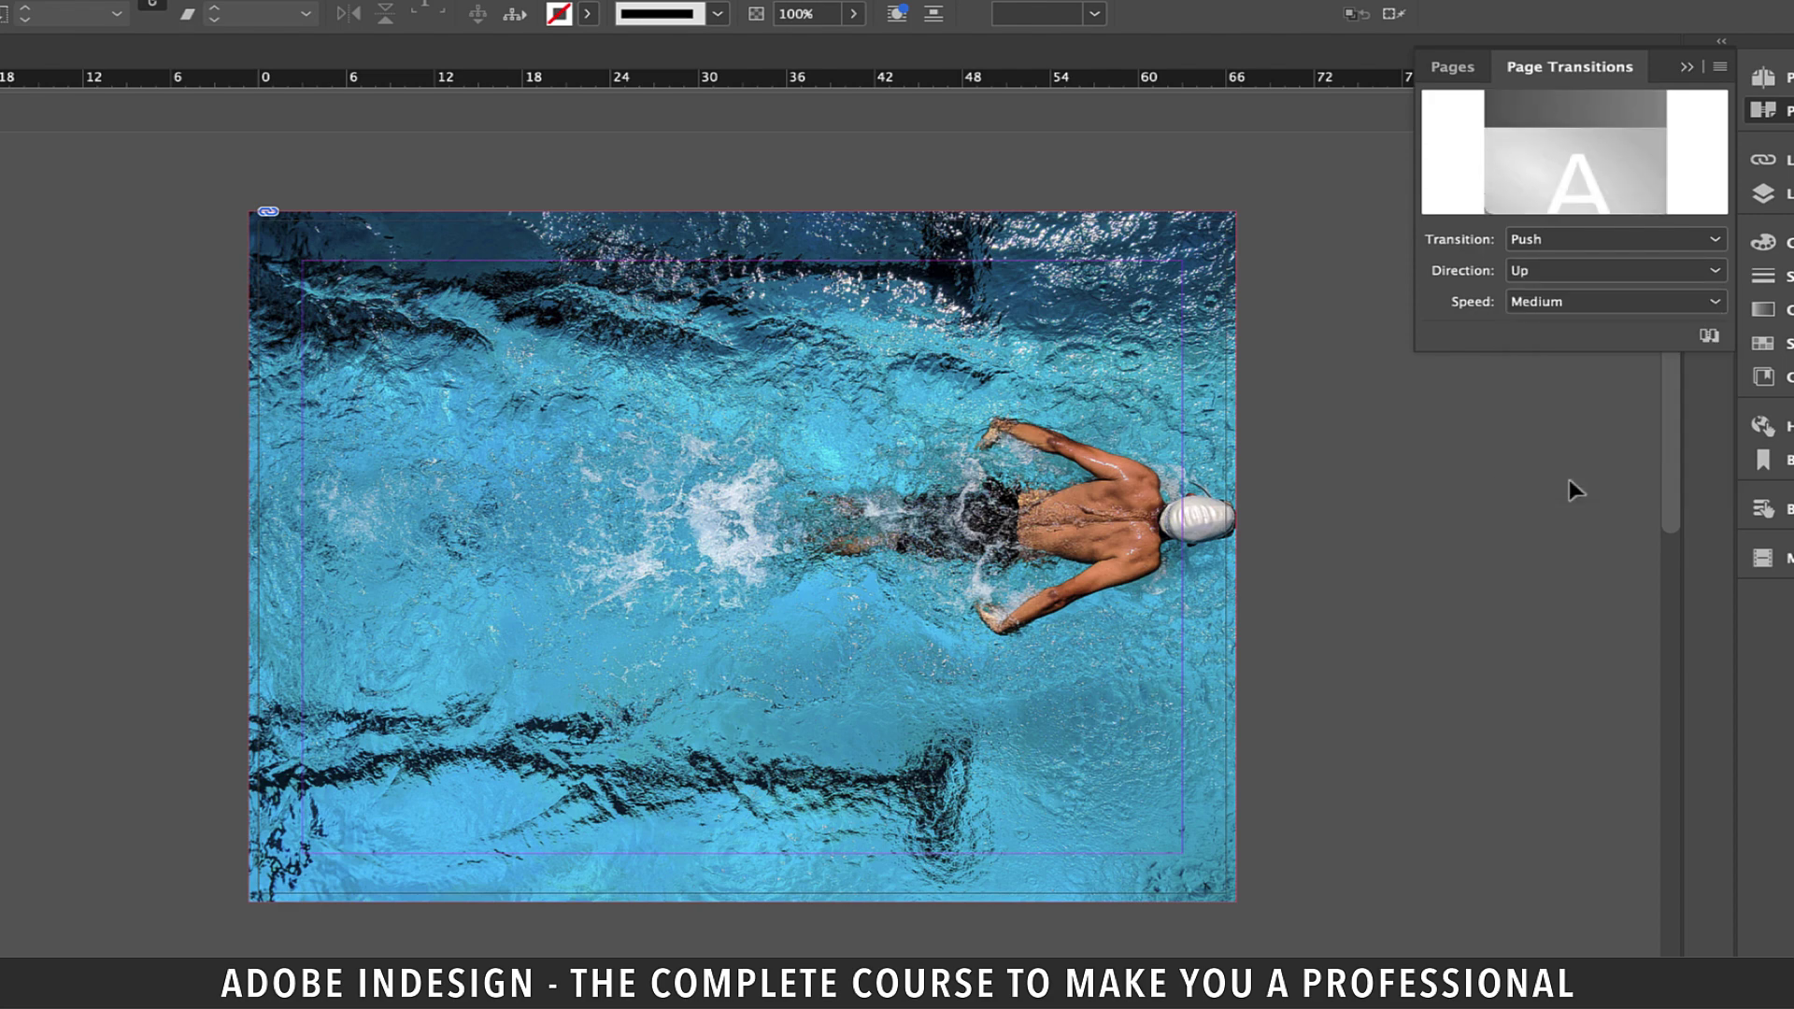
pyautogui.click(1708, 314)
pyautogui.click(1704, 305)
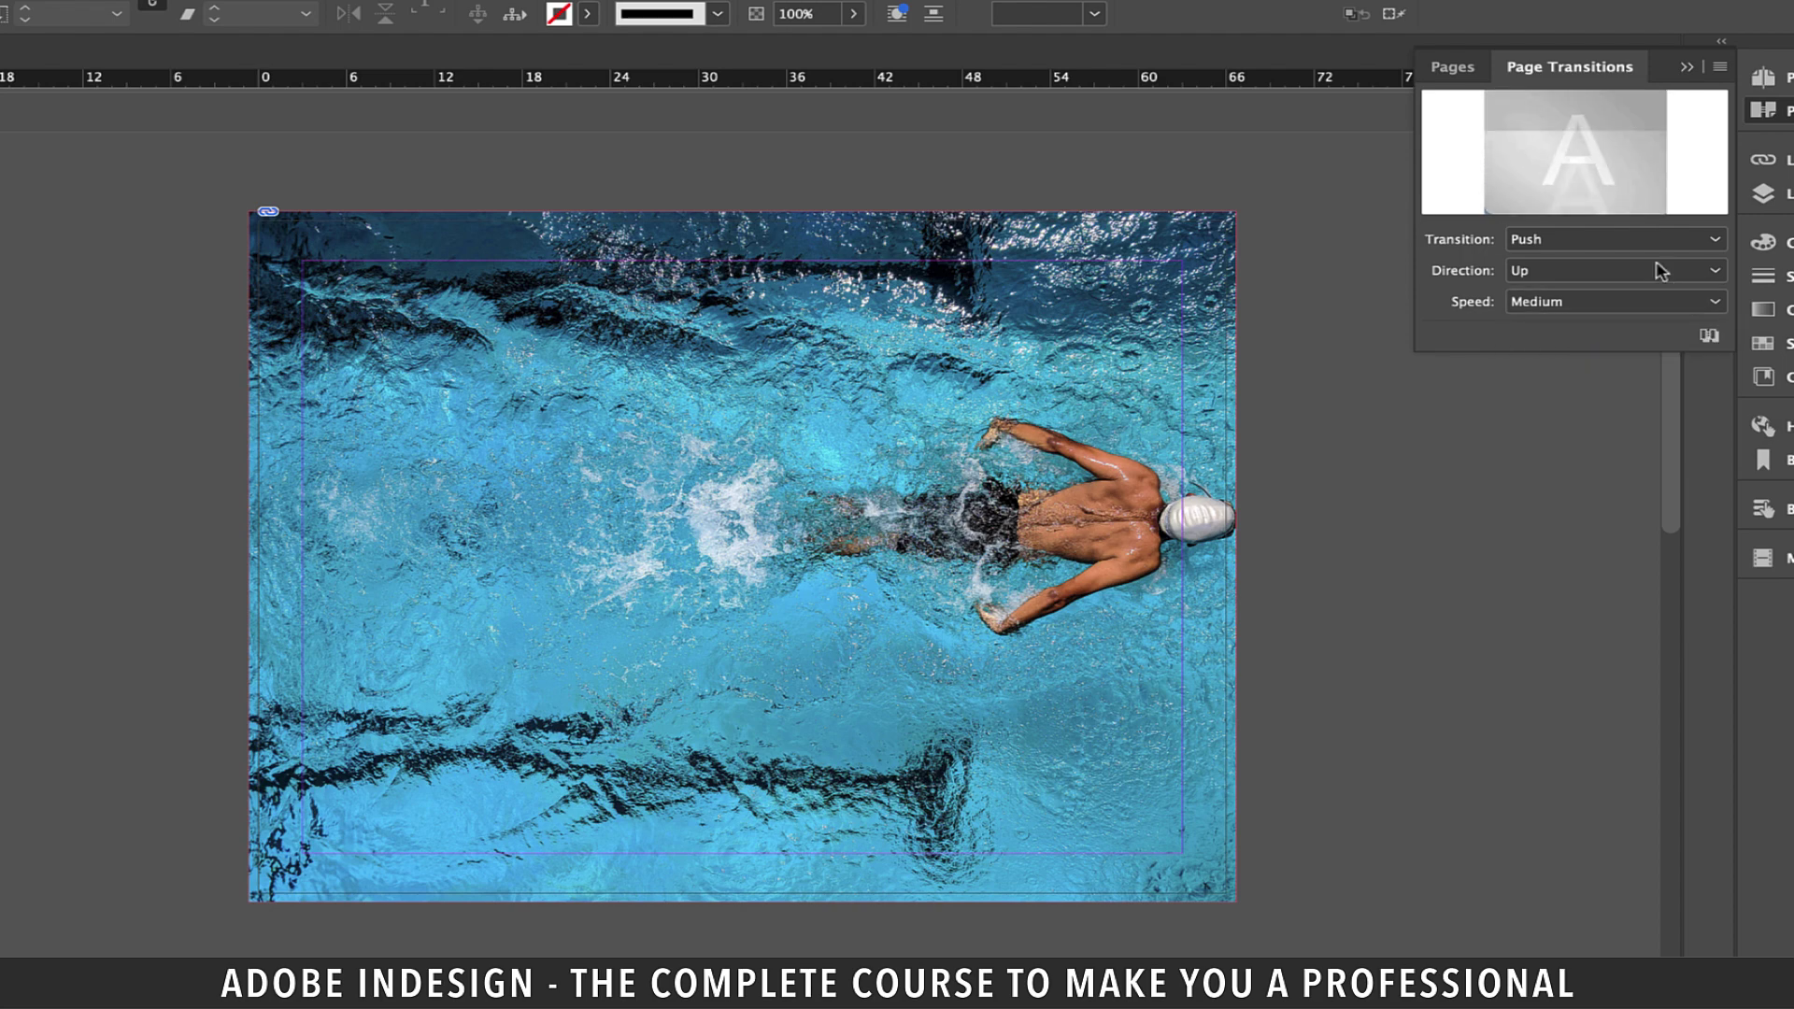
pyautogui.click(1453, 69)
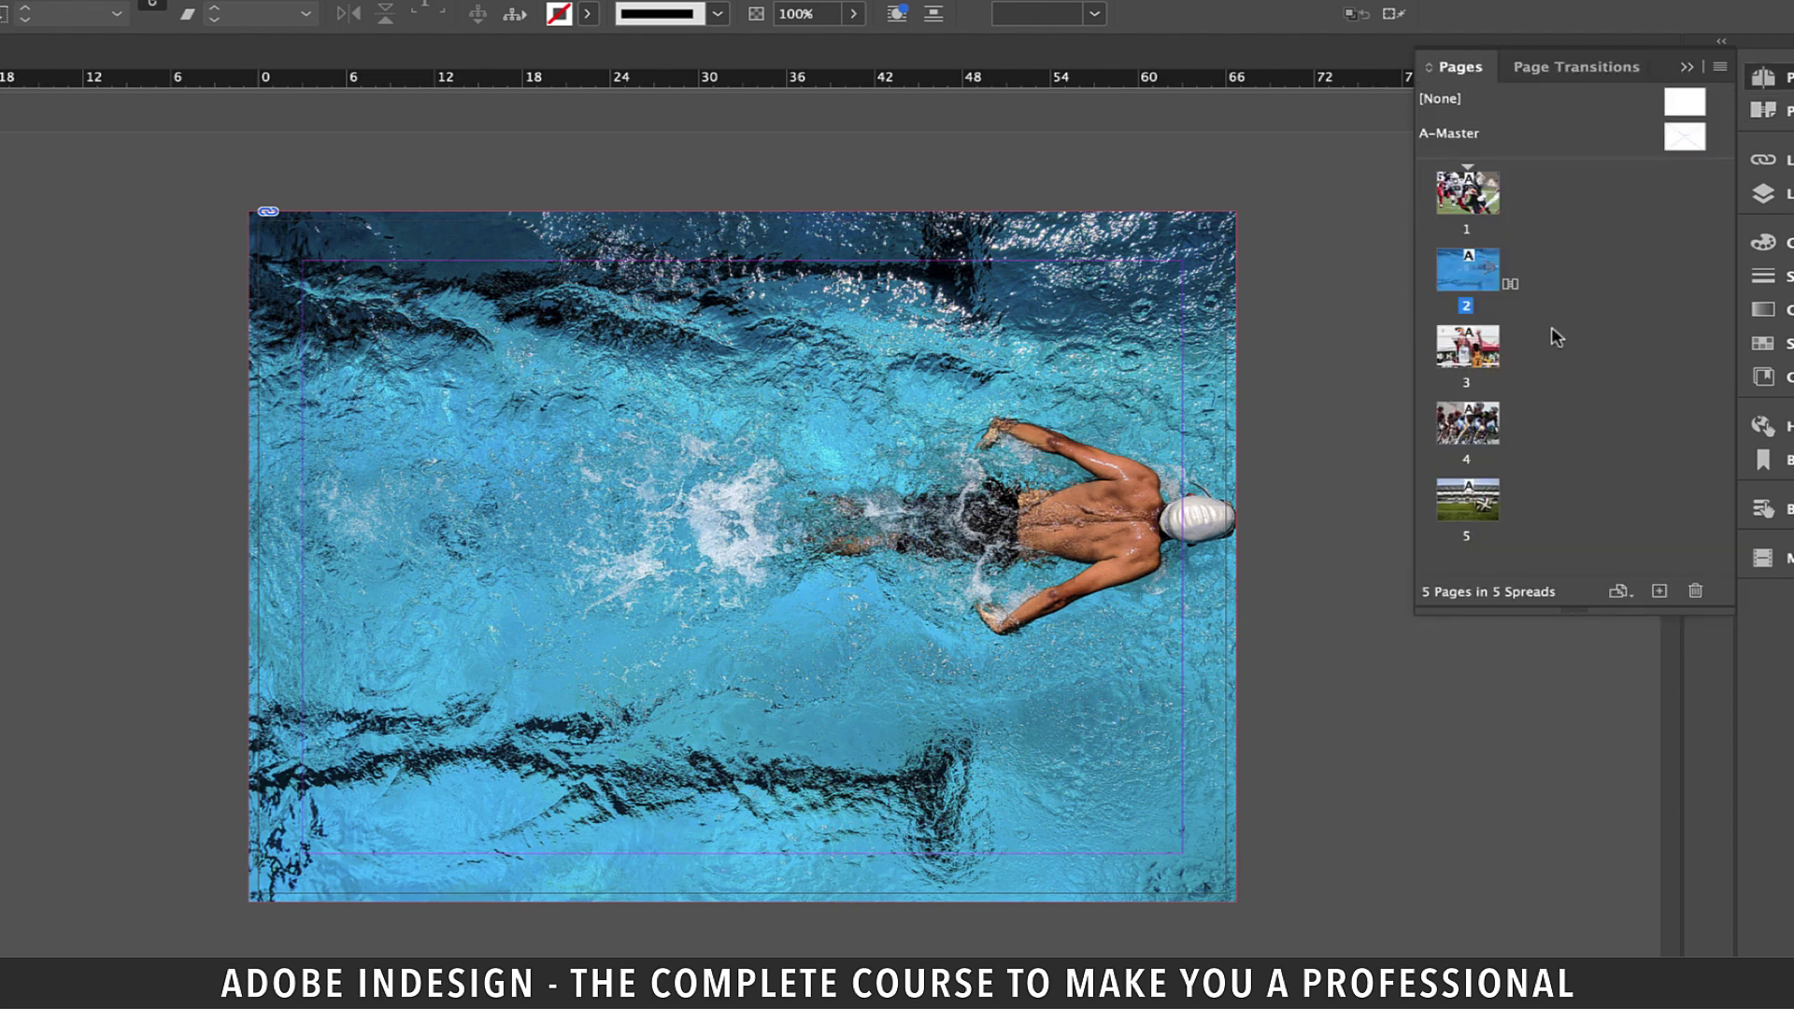
# Set volleyball page 3 to a Box transition going Out at Medium speed.
pyautogui.click(1643, 395)
pyautogui.click(1474, 348)
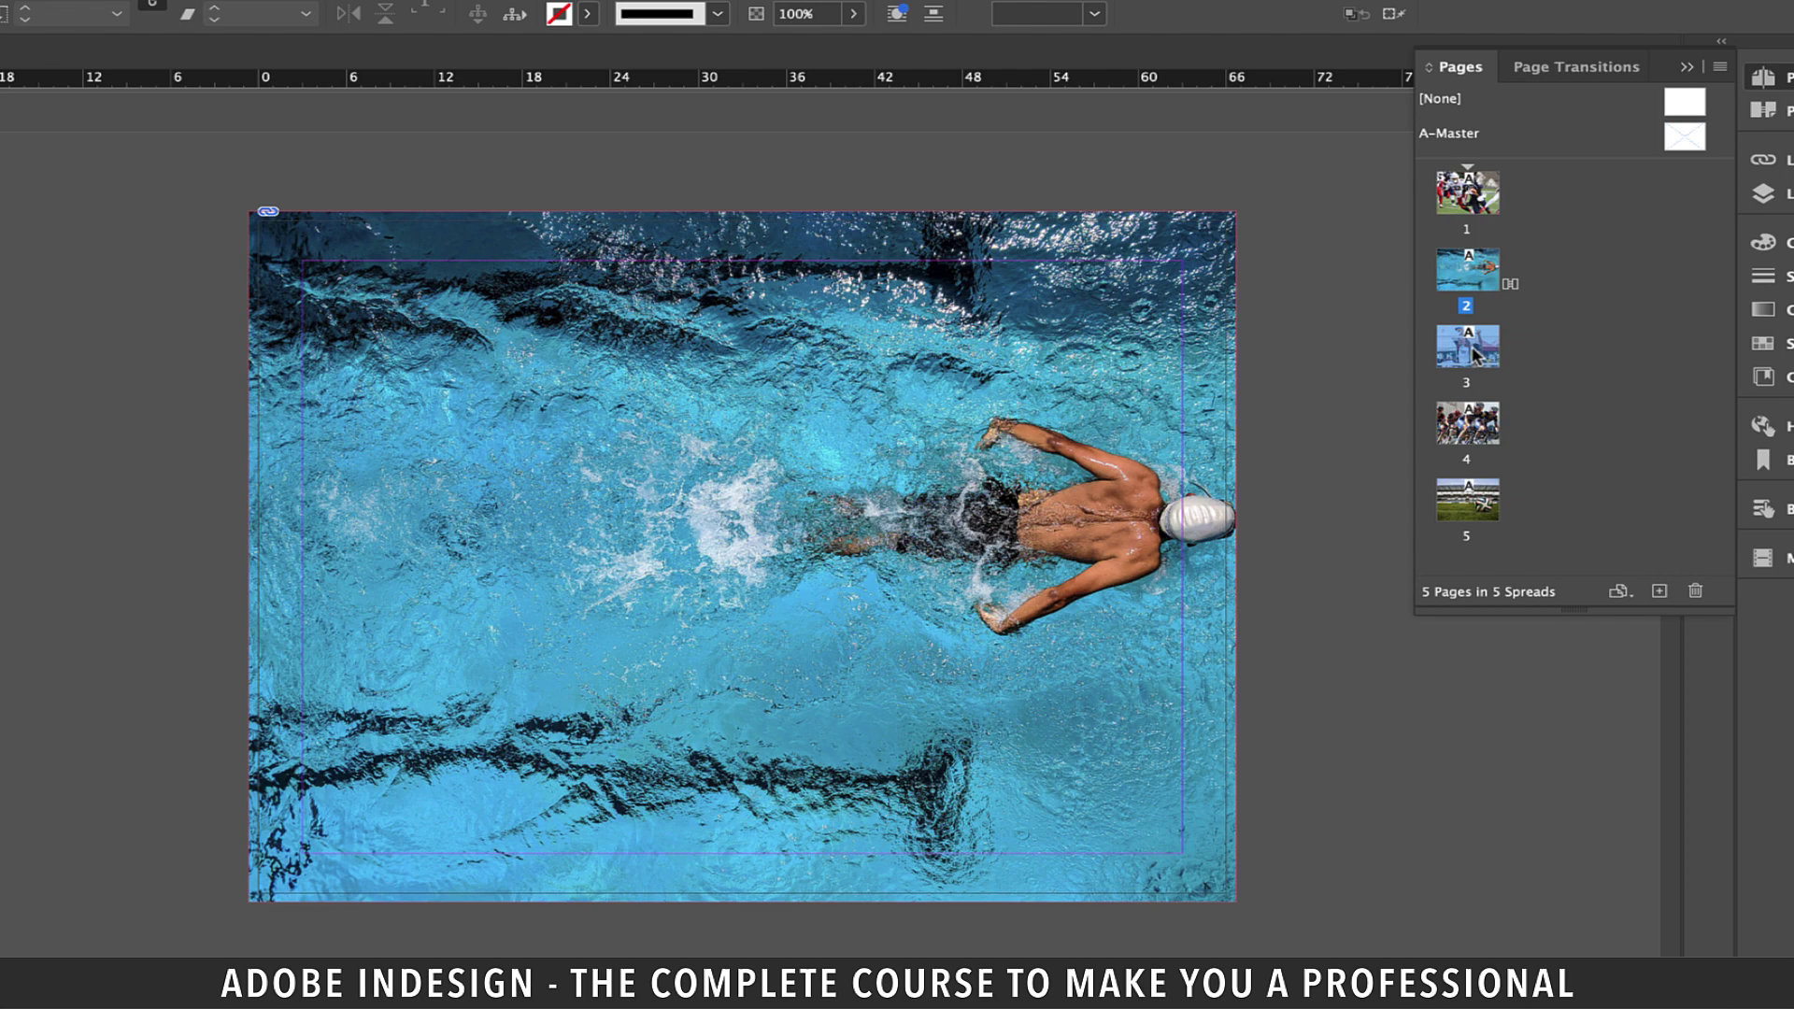
pyautogui.doubleClick(1474, 349)
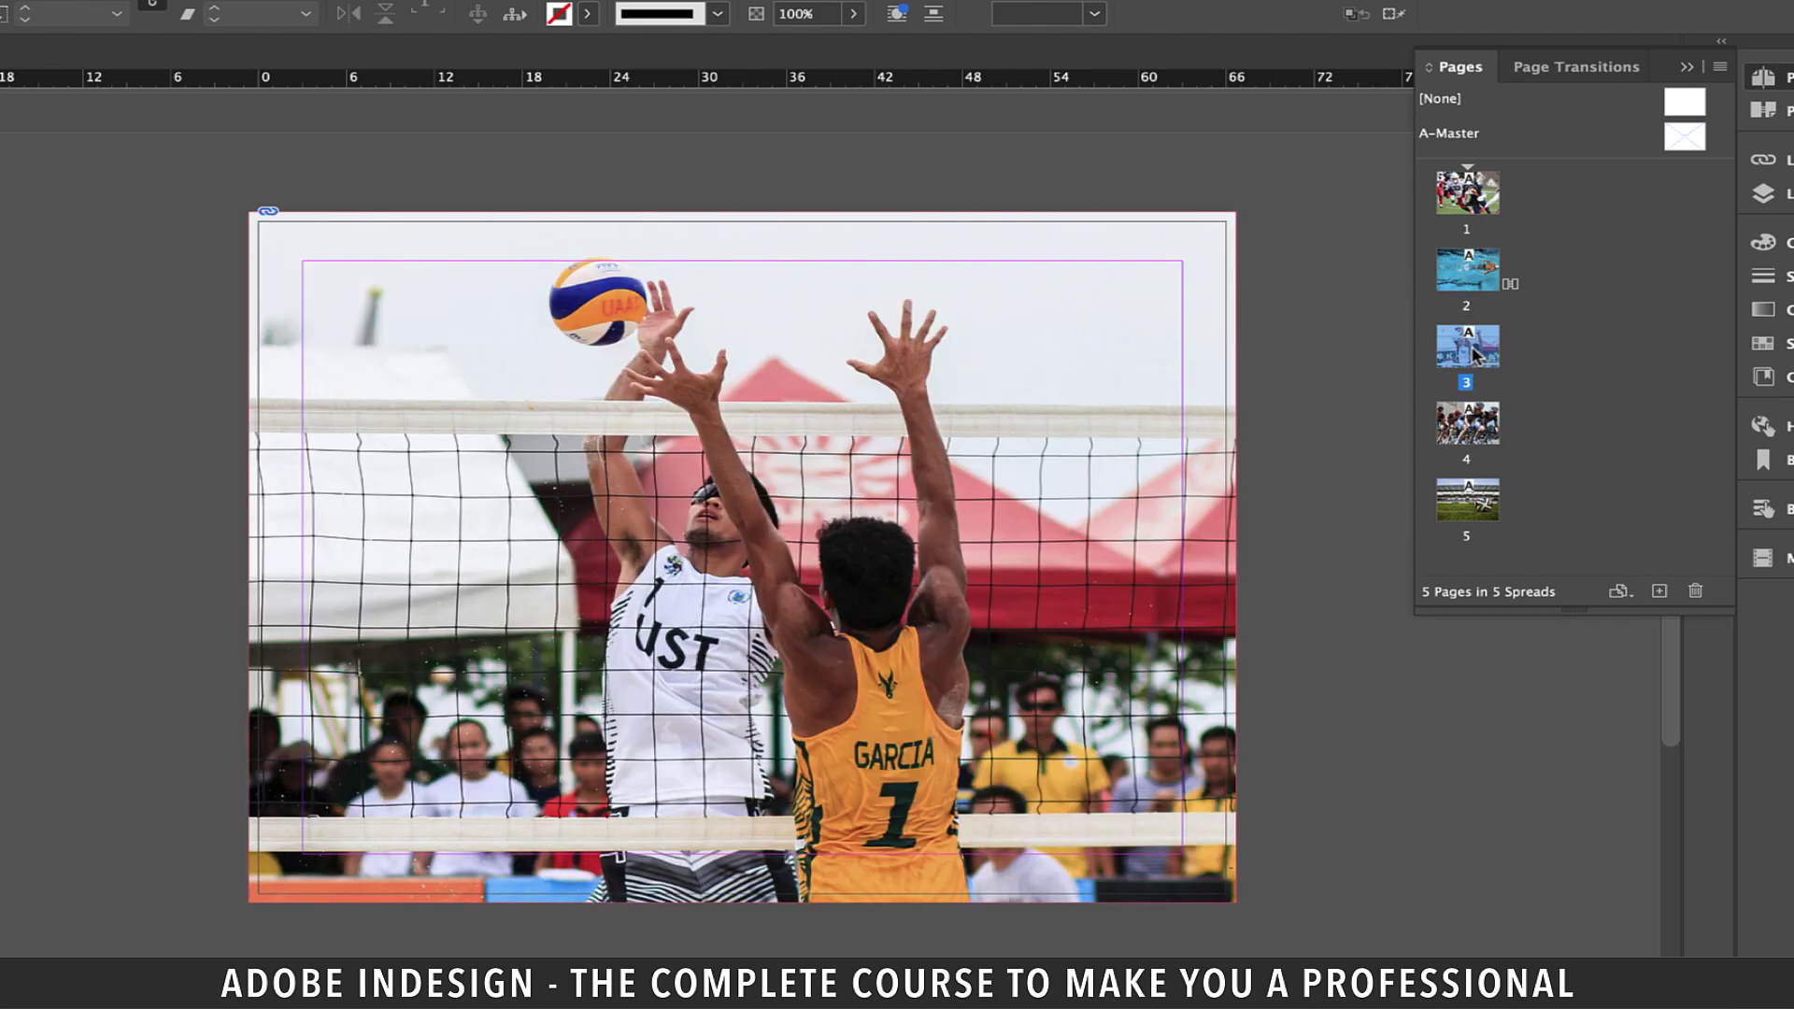
pyautogui.click(1703, 242)
pyautogui.click(1627, 445)
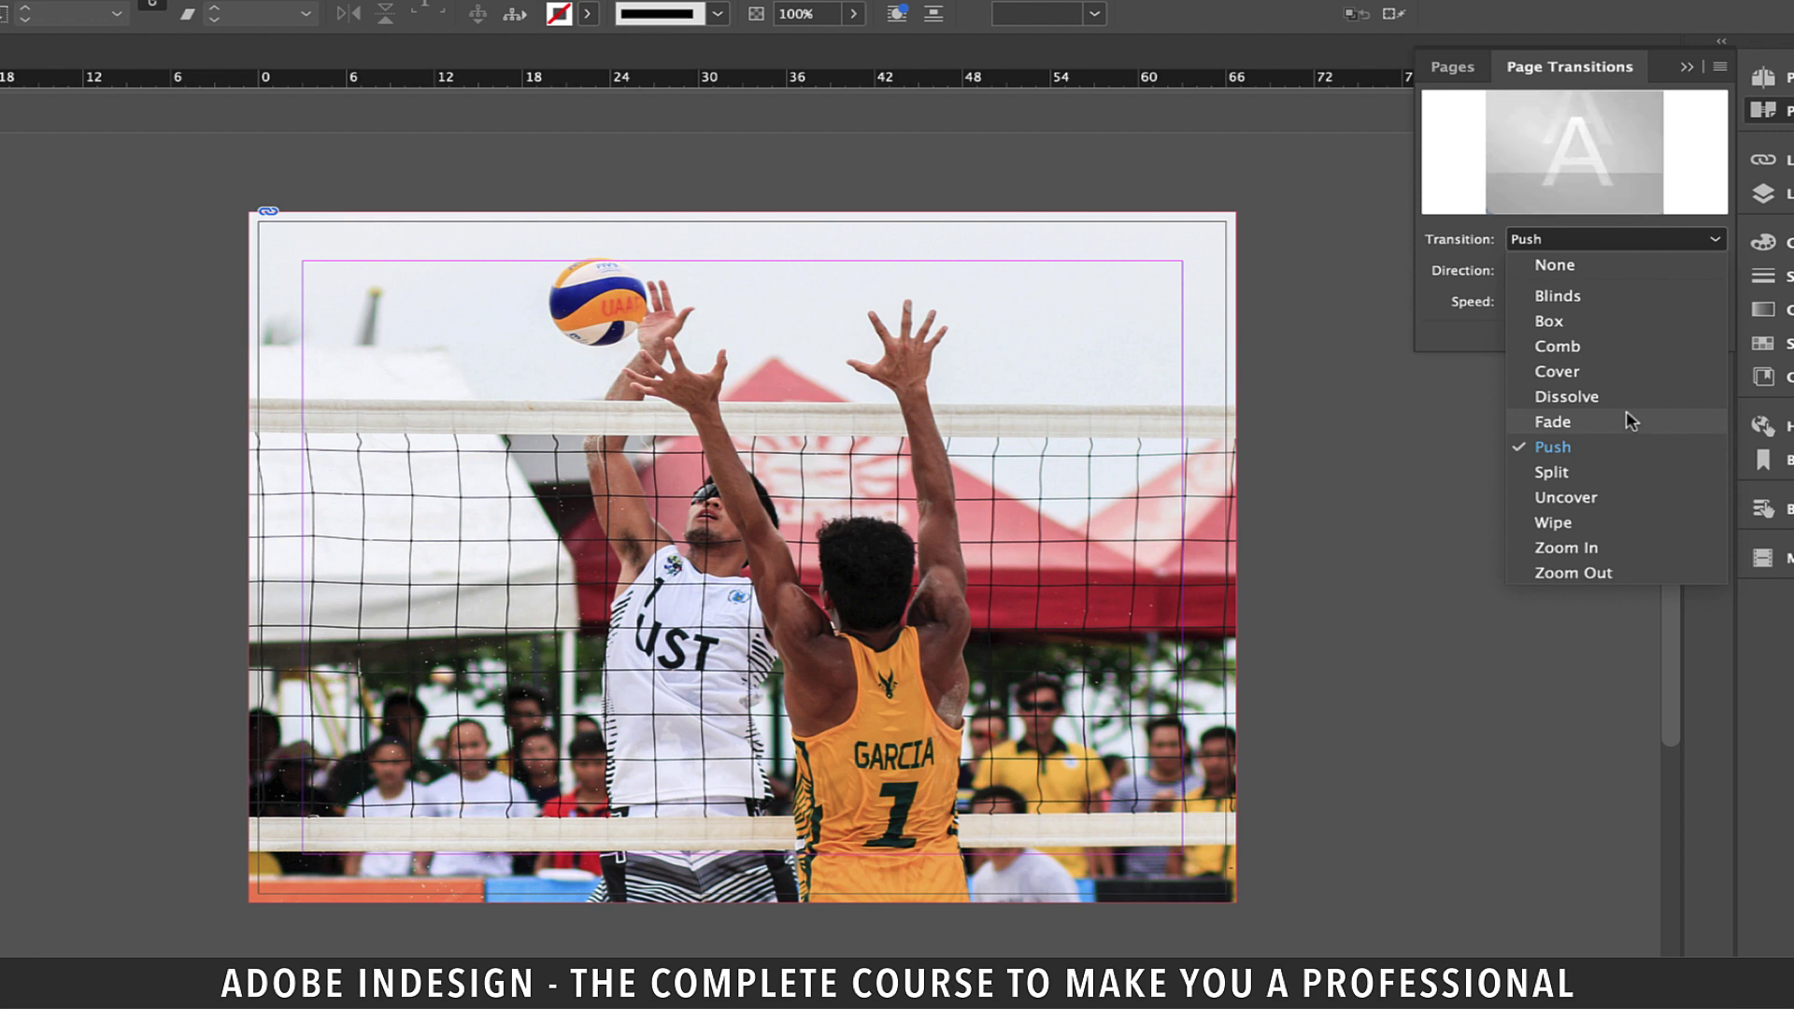
pyautogui.click(1625, 411)
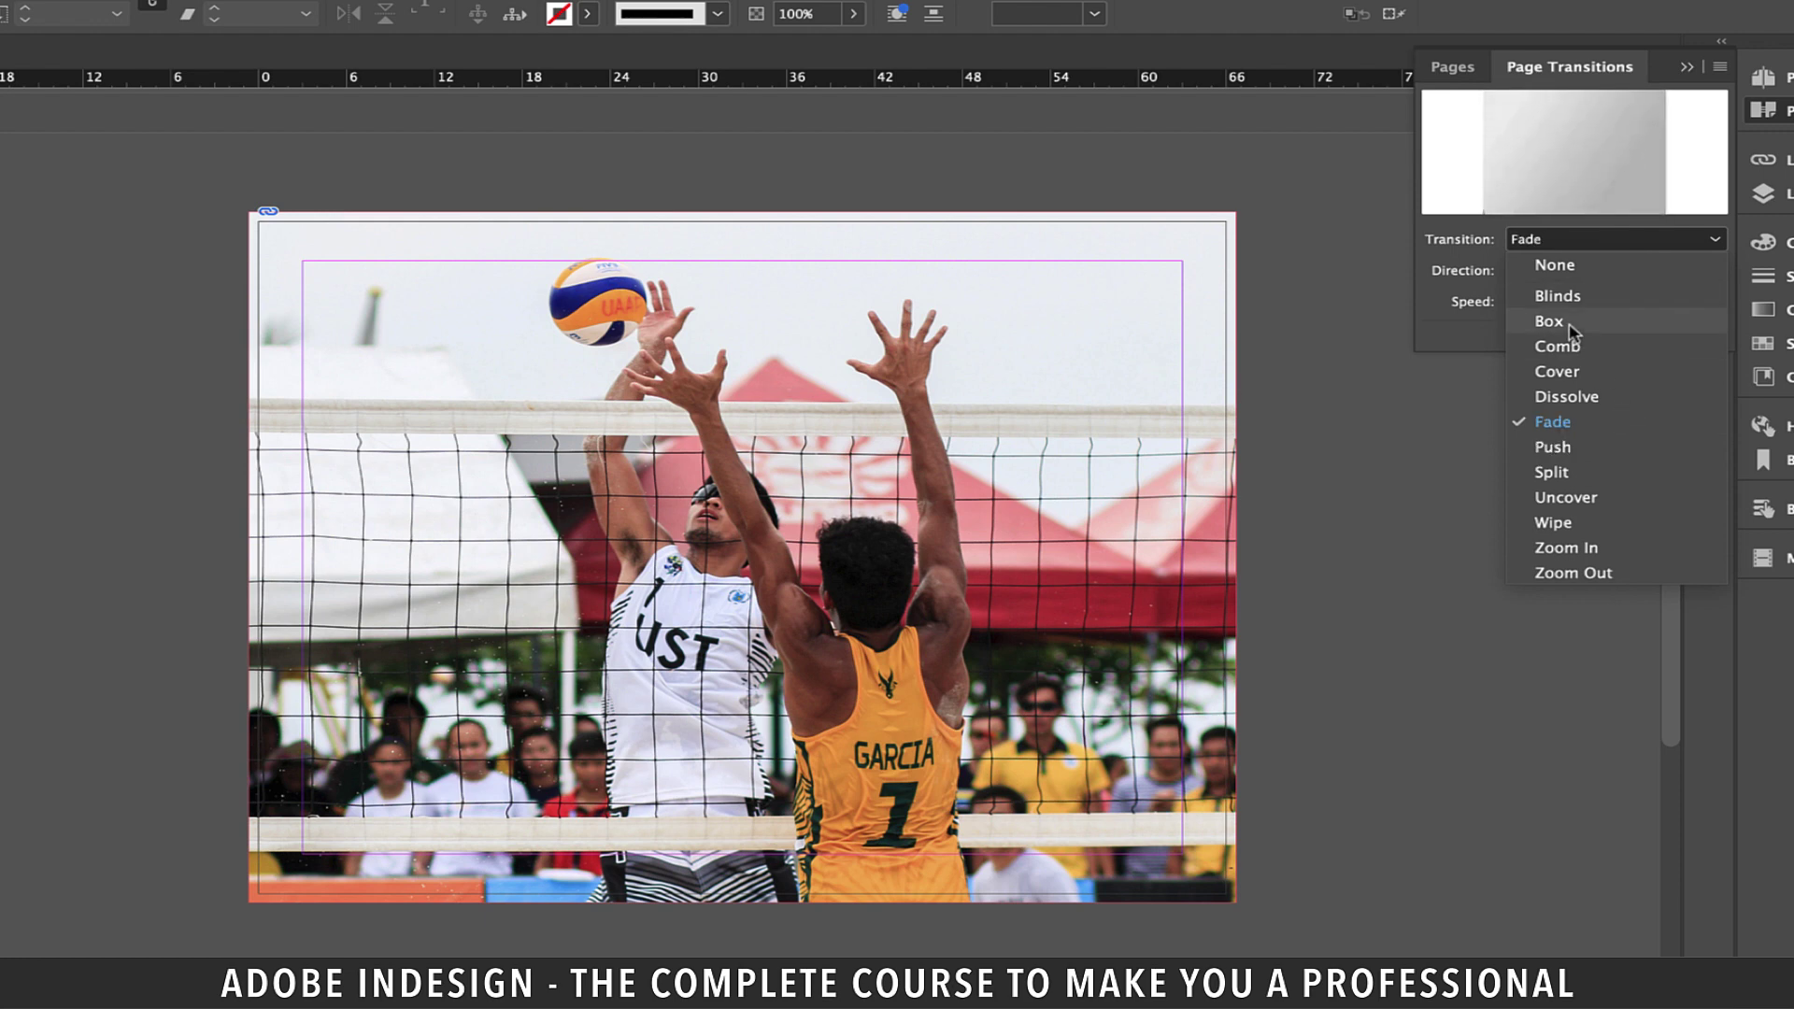
pyautogui.click(1570, 327)
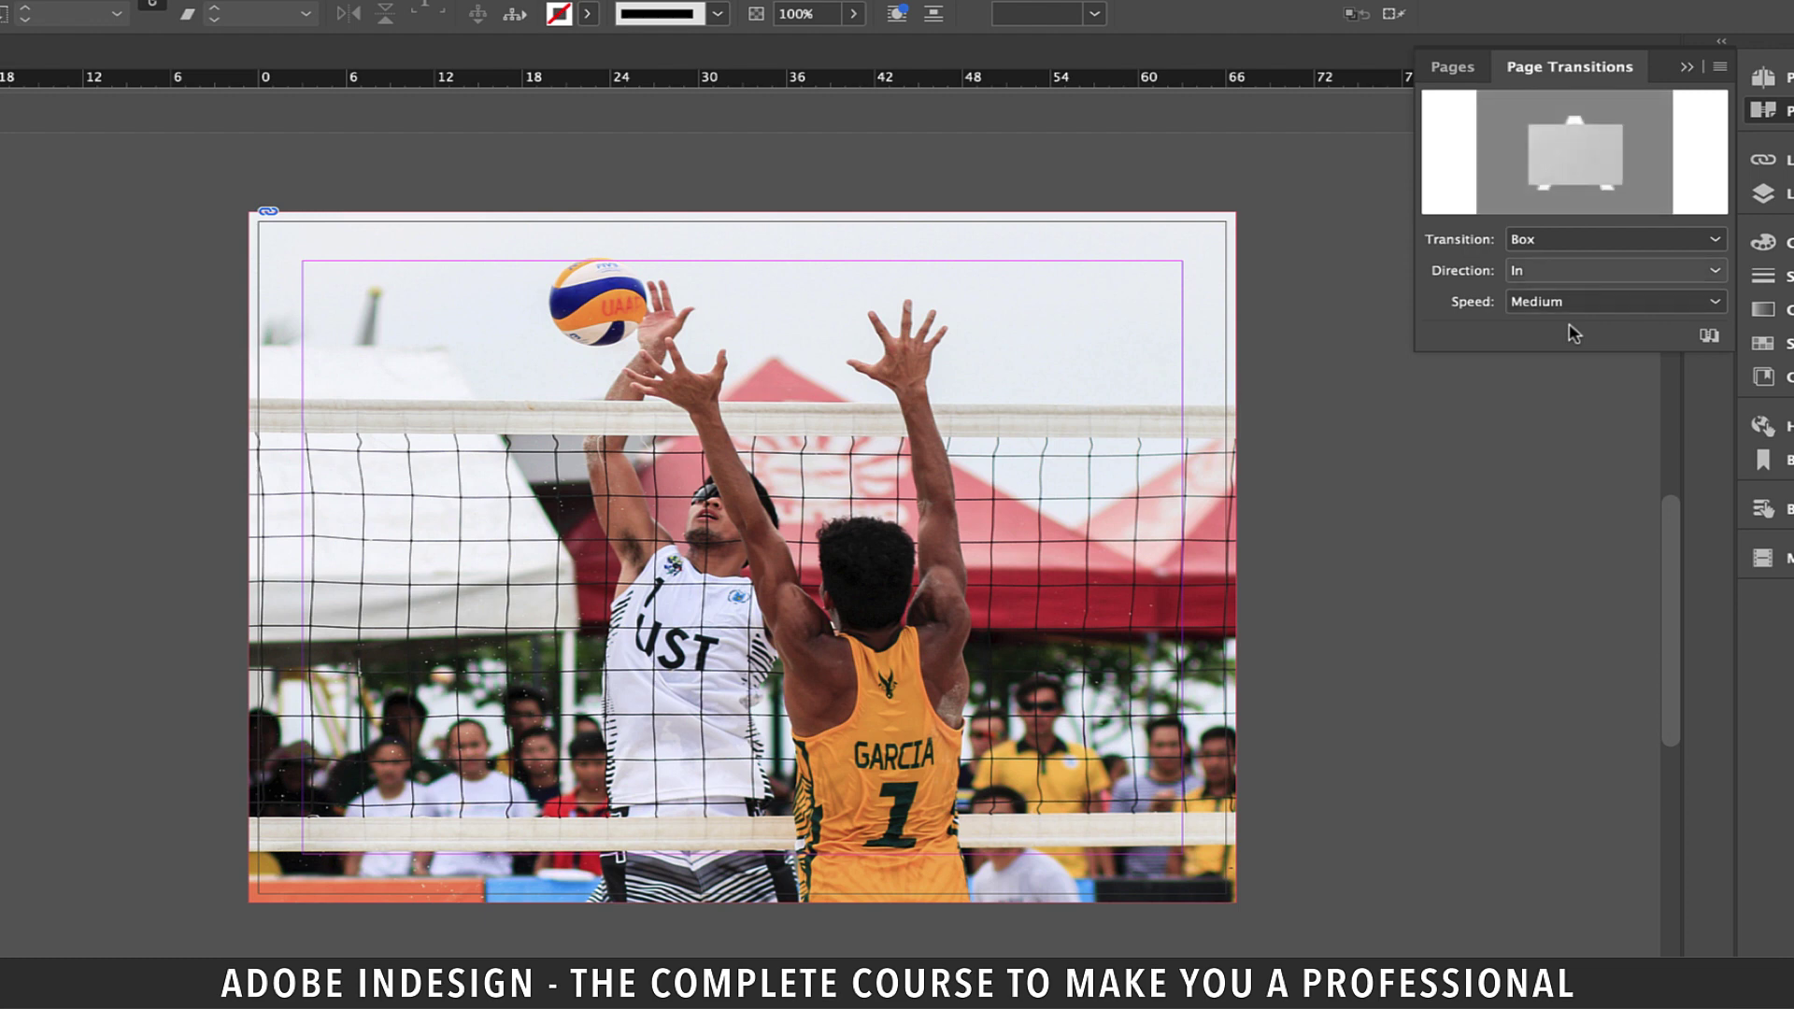
pyautogui.click(1601, 271)
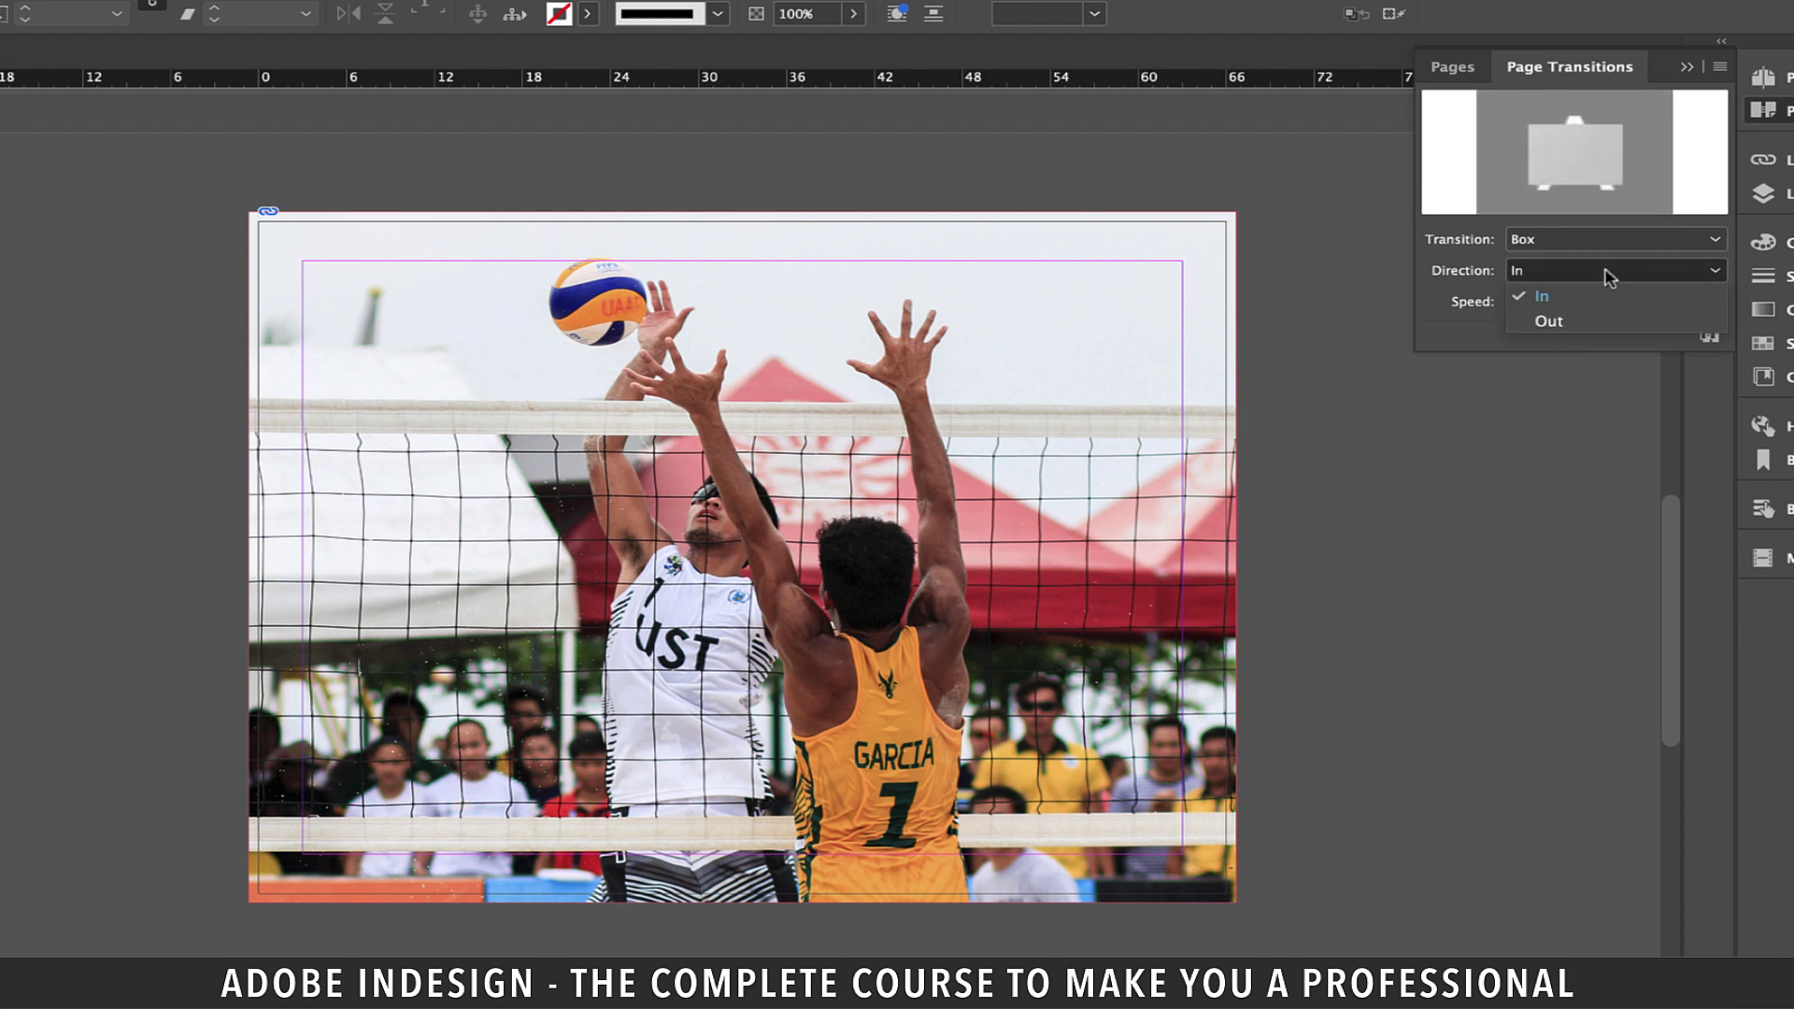
pyautogui.click(1563, 323)
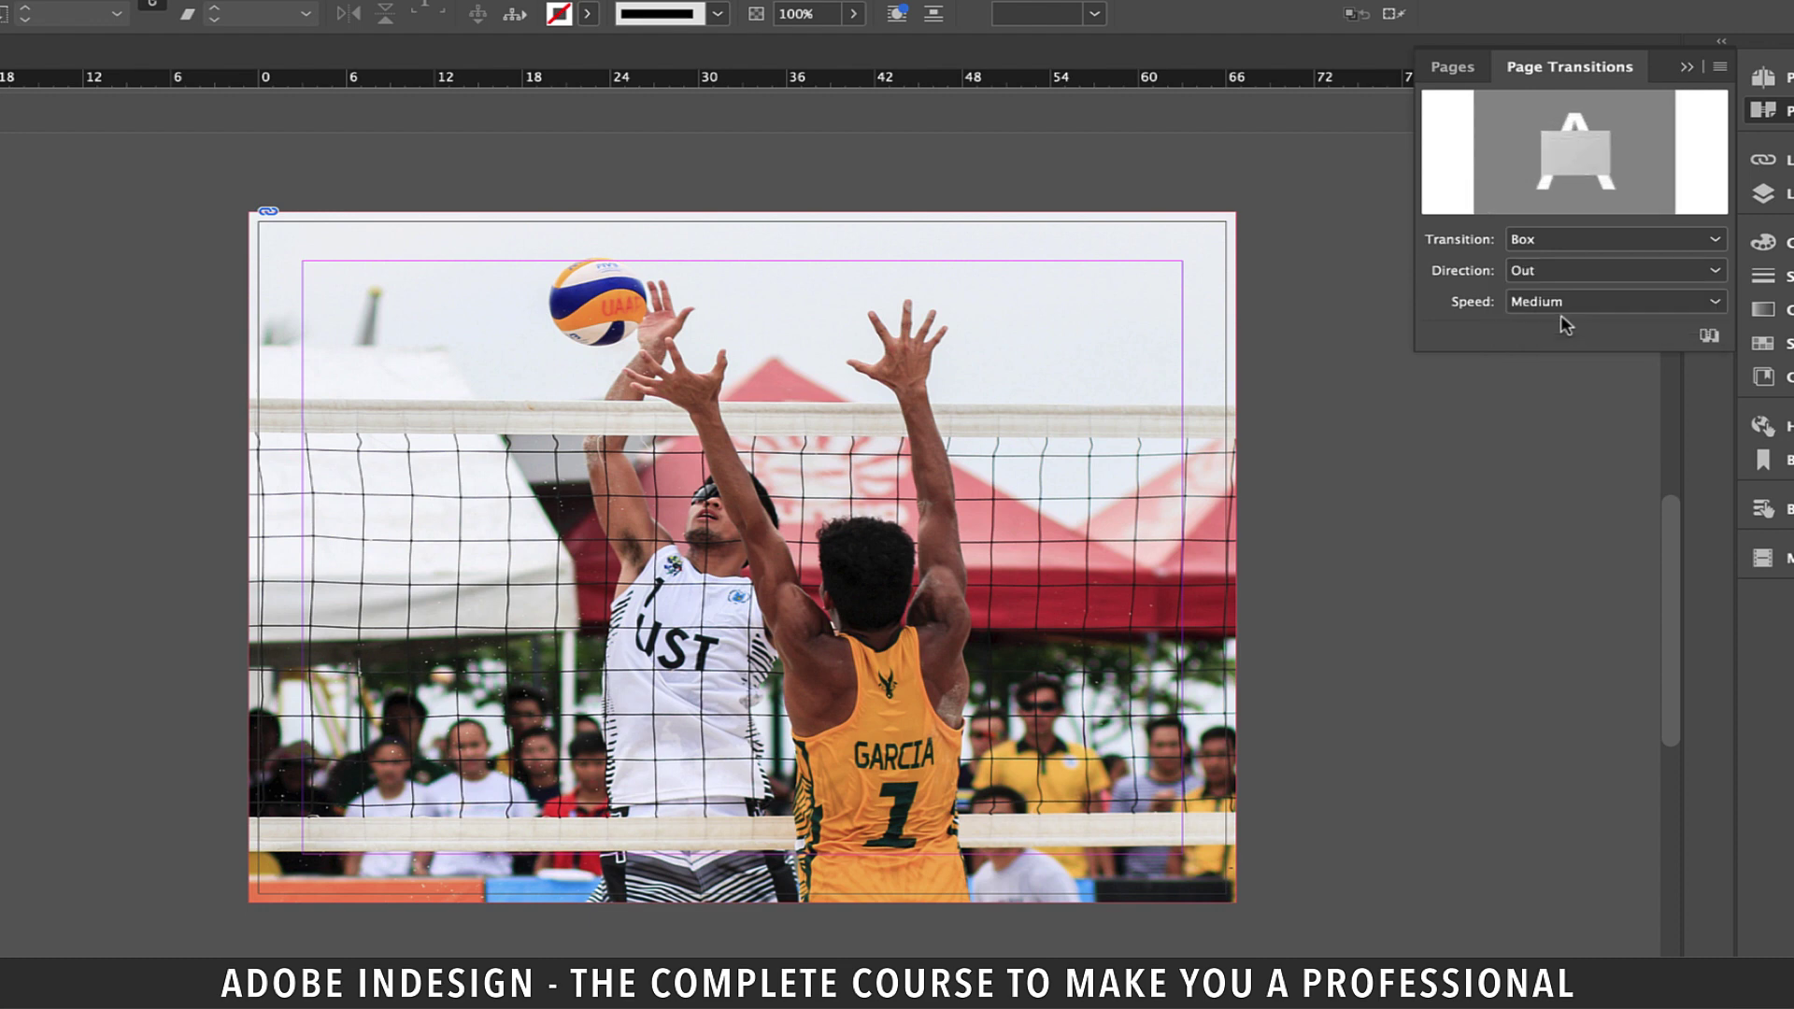
pyautogui.click(1455, 68)
# Apply an Uncover transition, Up at Medium speed, to cyclists page 4.
pyautogui.hotkey('shift', 'pagedown')
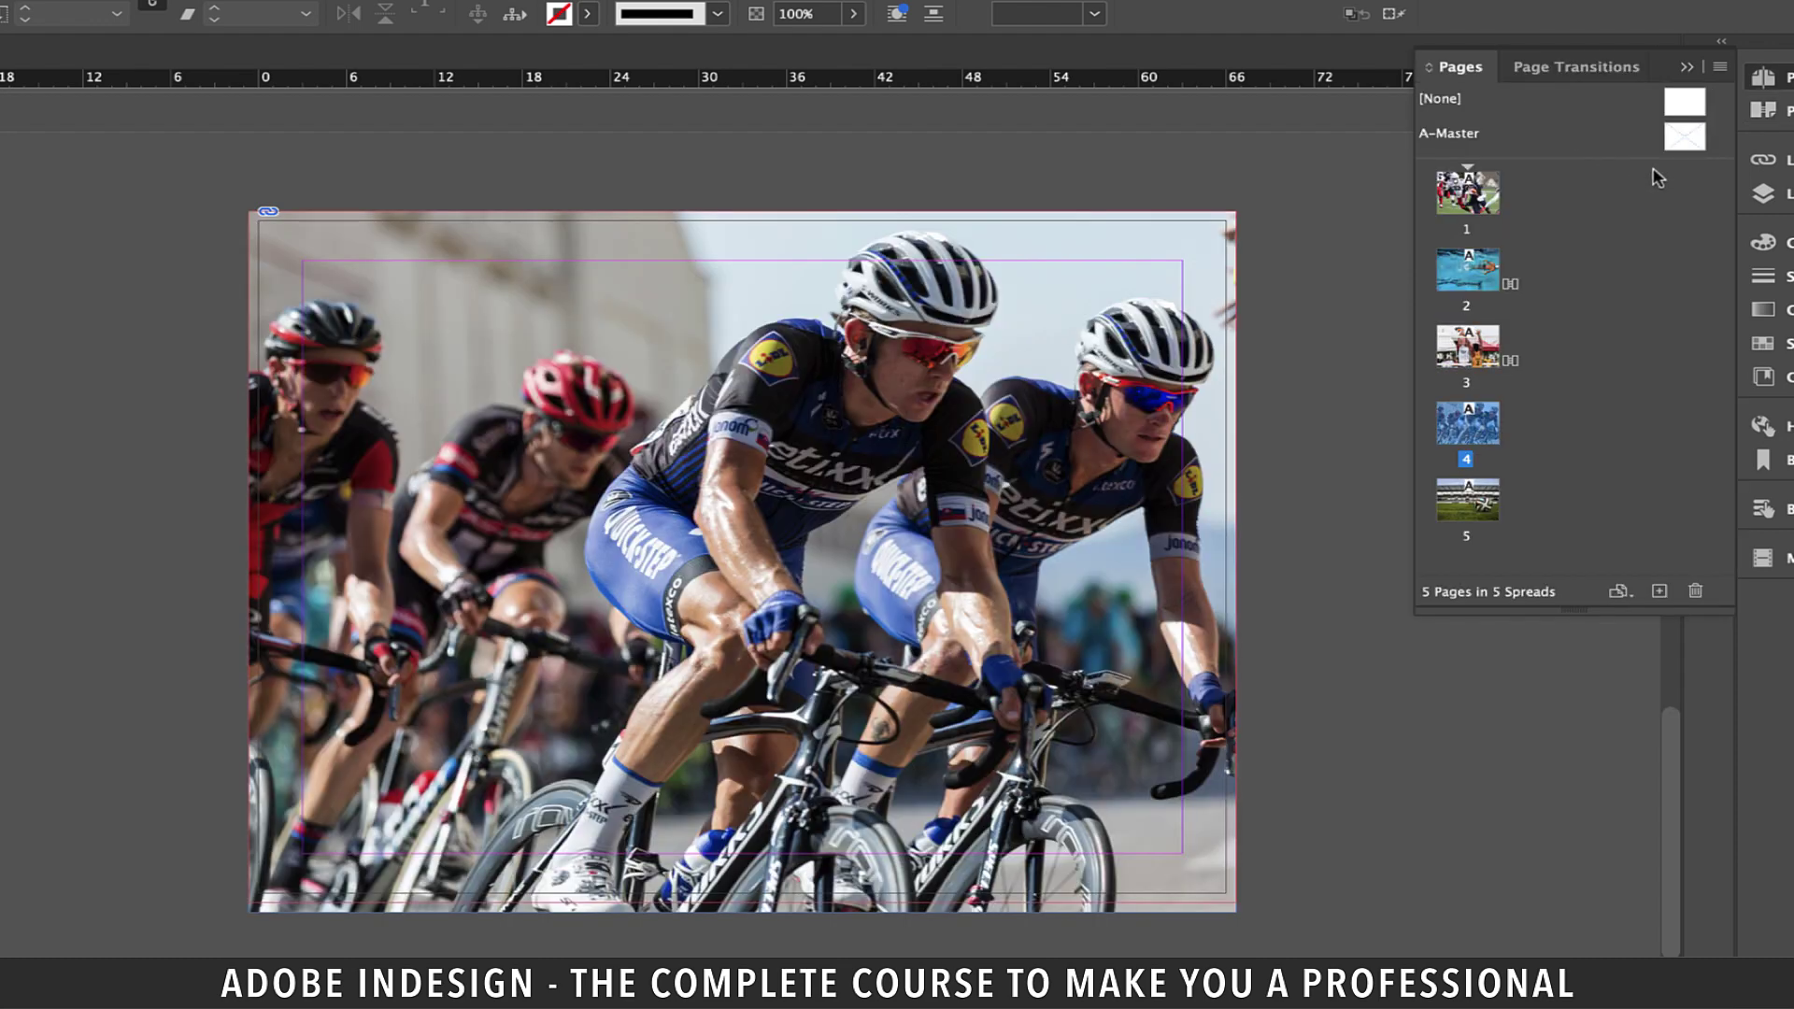
pyautogui.click(1590, 68)
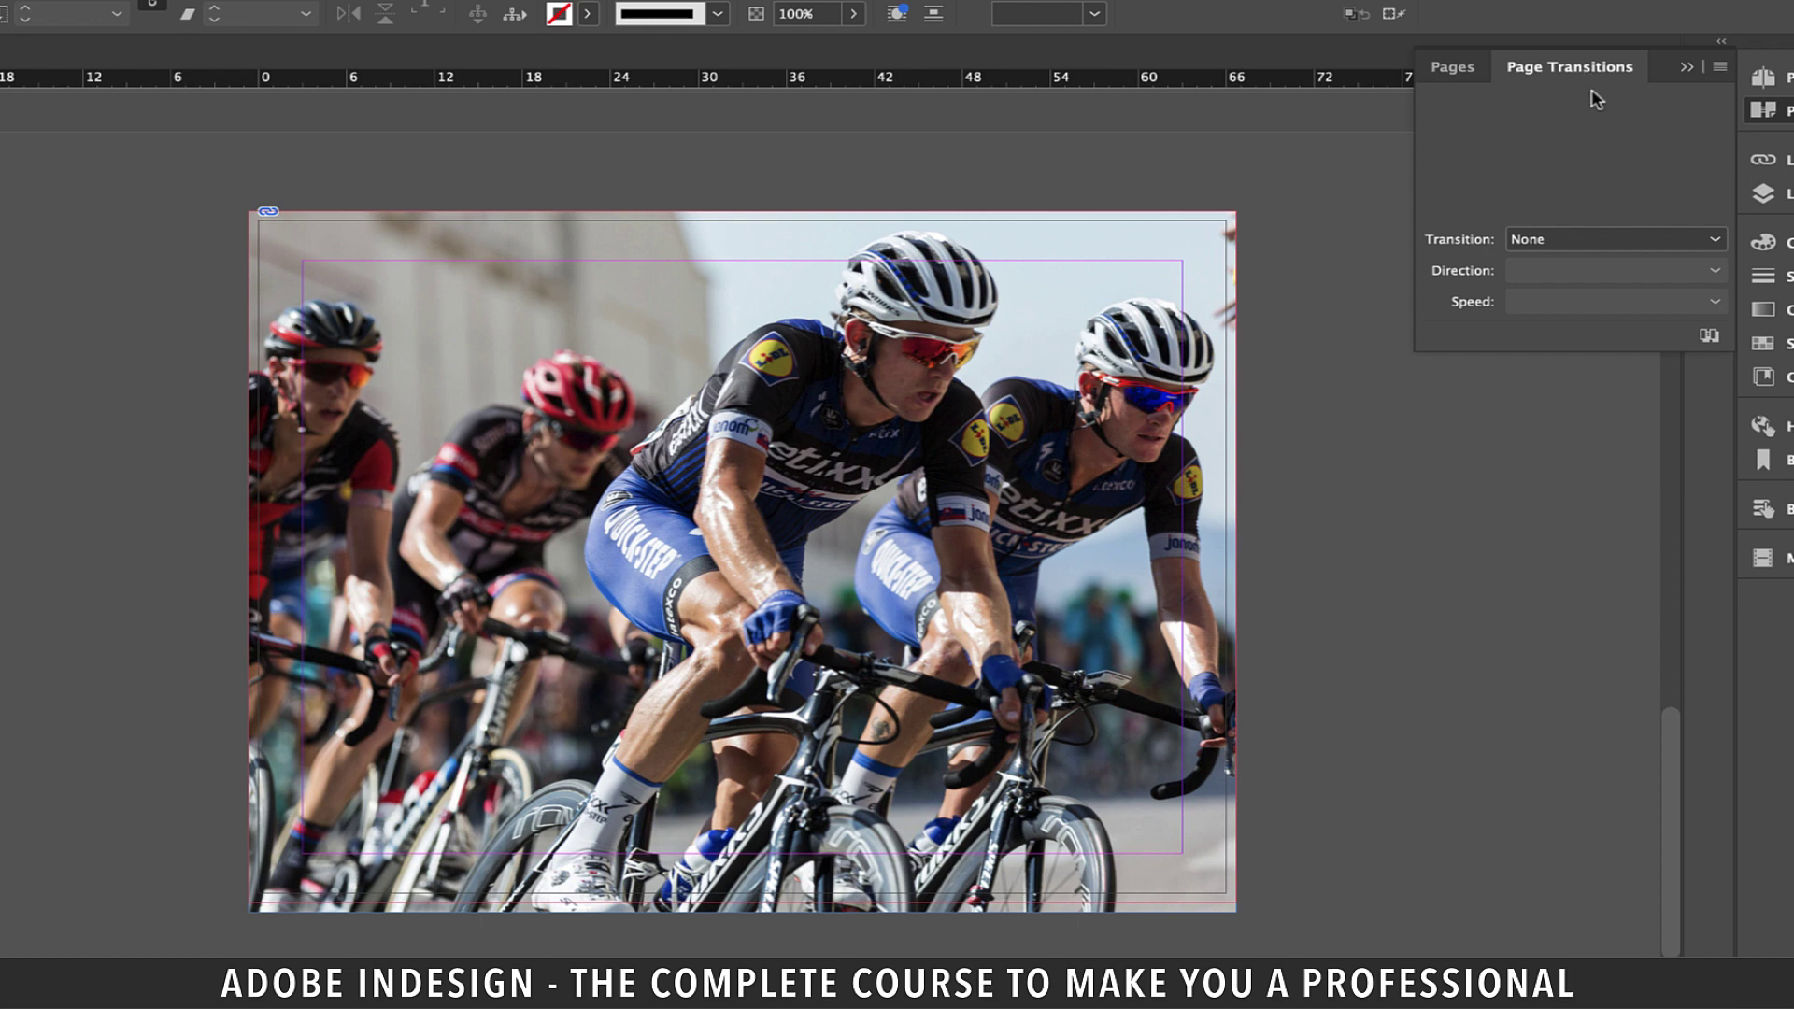
pyautogui.click(1649, 241)
pyautogui.click(1615, 498)
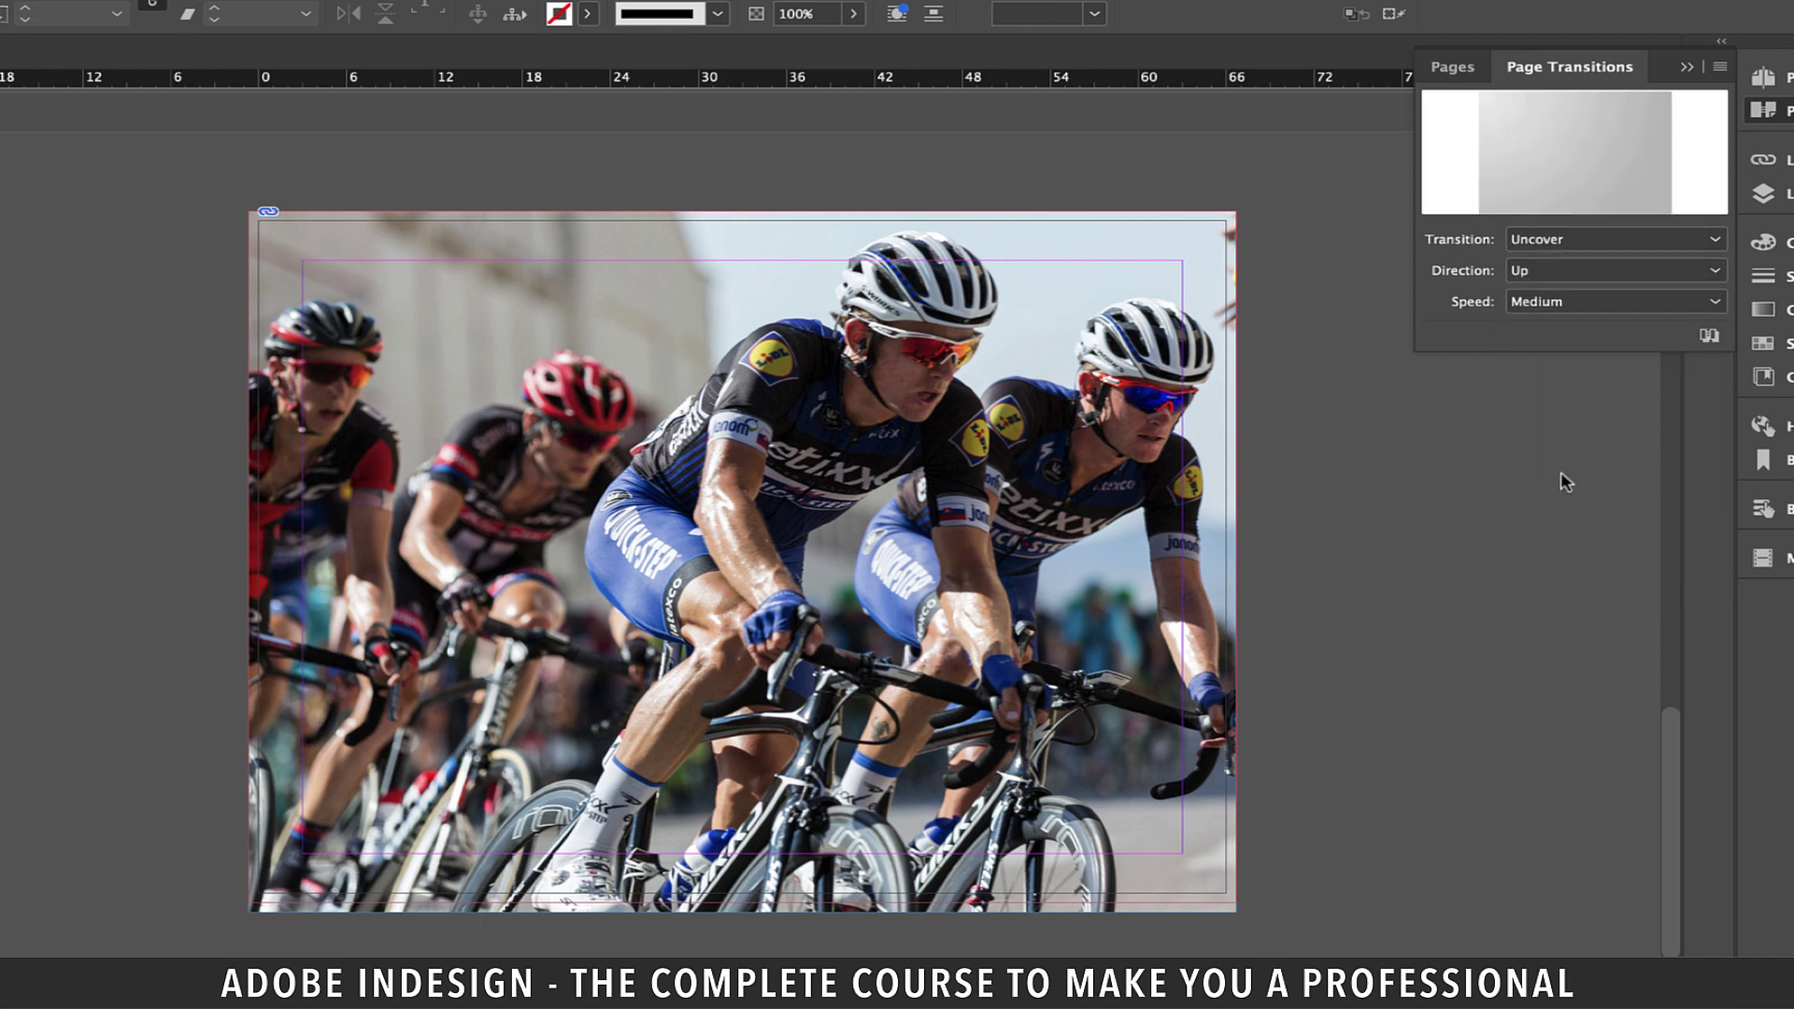
pyautogui.click(1450, 67)
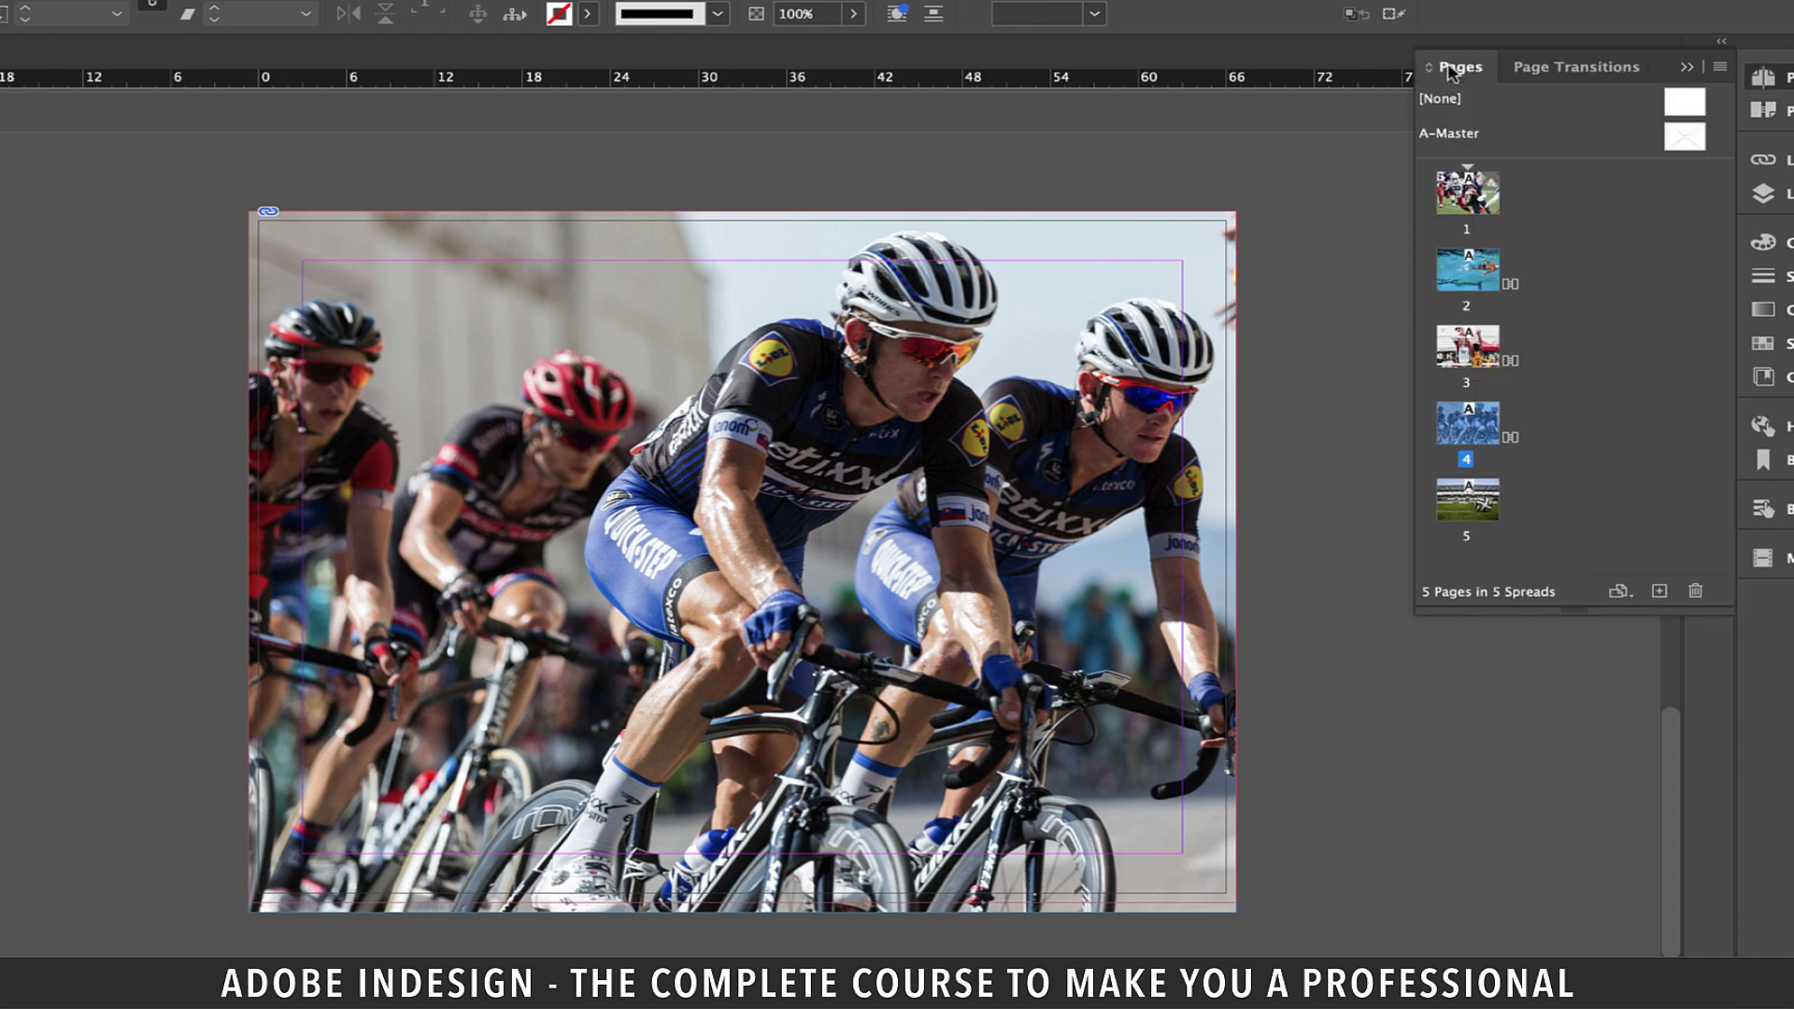
# Apply a Split transition with Horizontal Out direction to stadium page 5.
pyautogui.doubleClick(1494, 521)
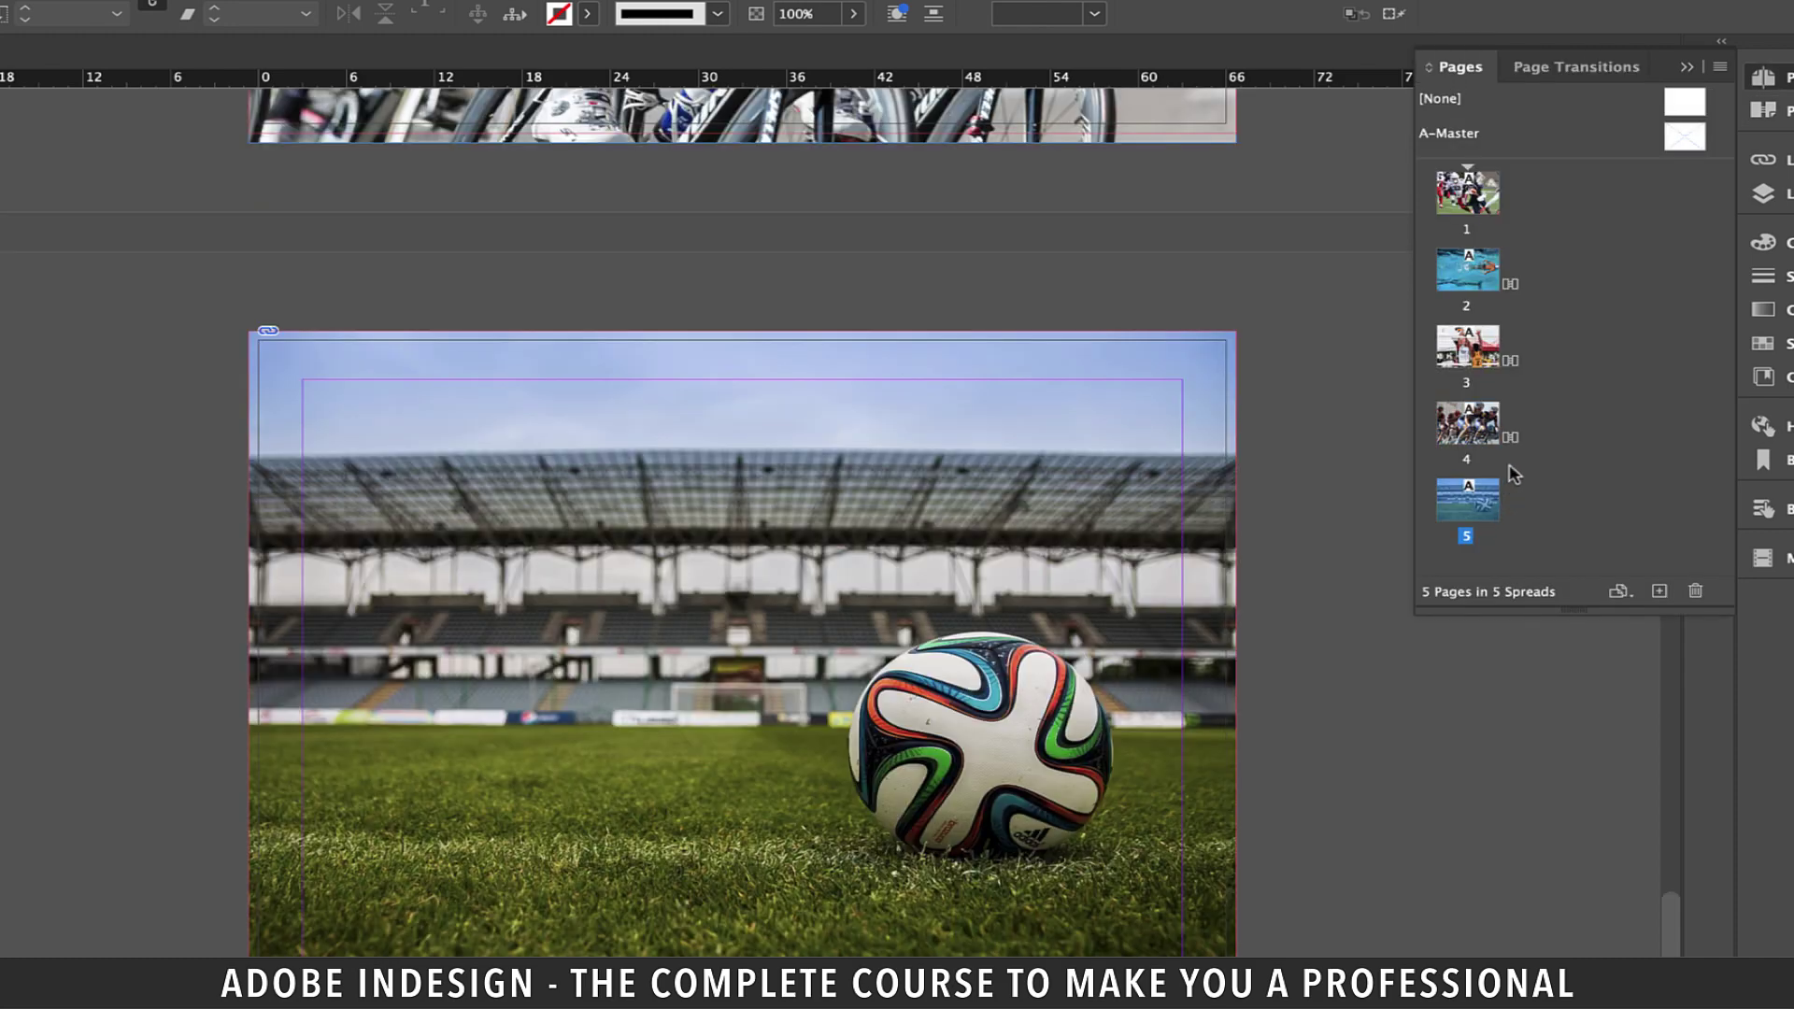
pyautogui.click(1511, 438)
pyautogui.click(1572, 239)
pyautogui.click(1582, 474)
pyautogui.click(1612, 269)
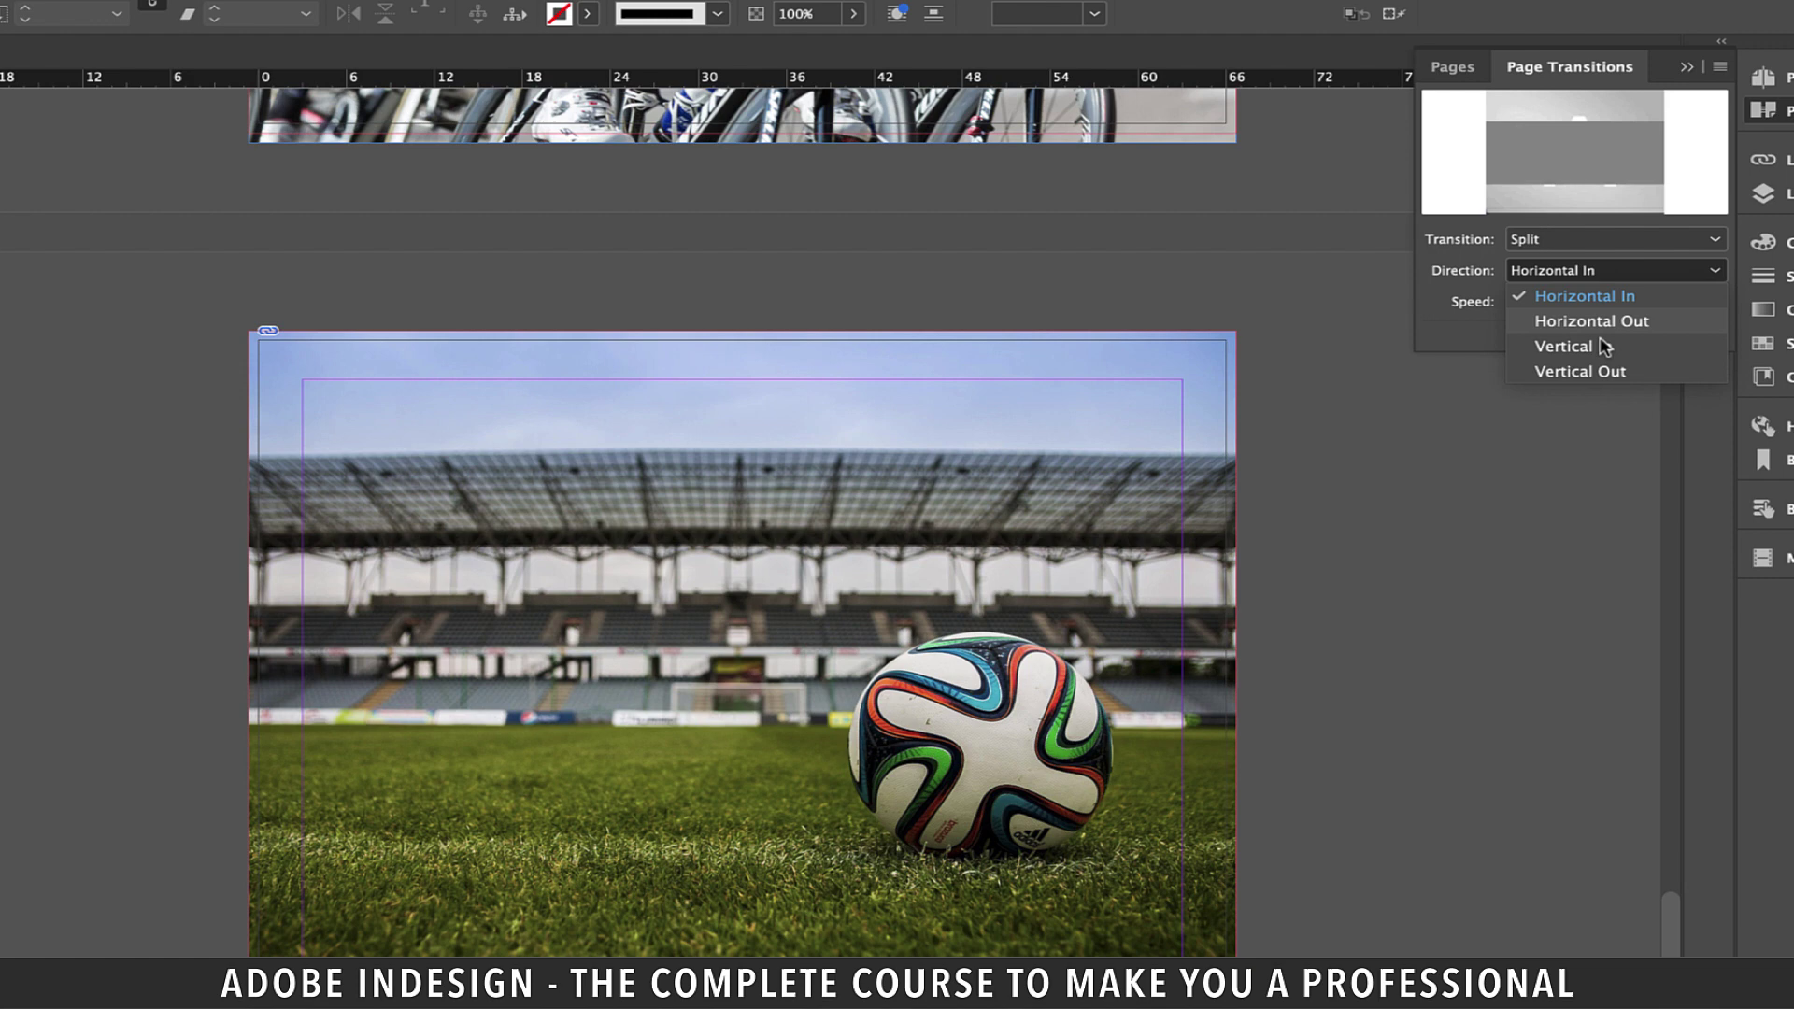
pyautogui.click(1602, 322)
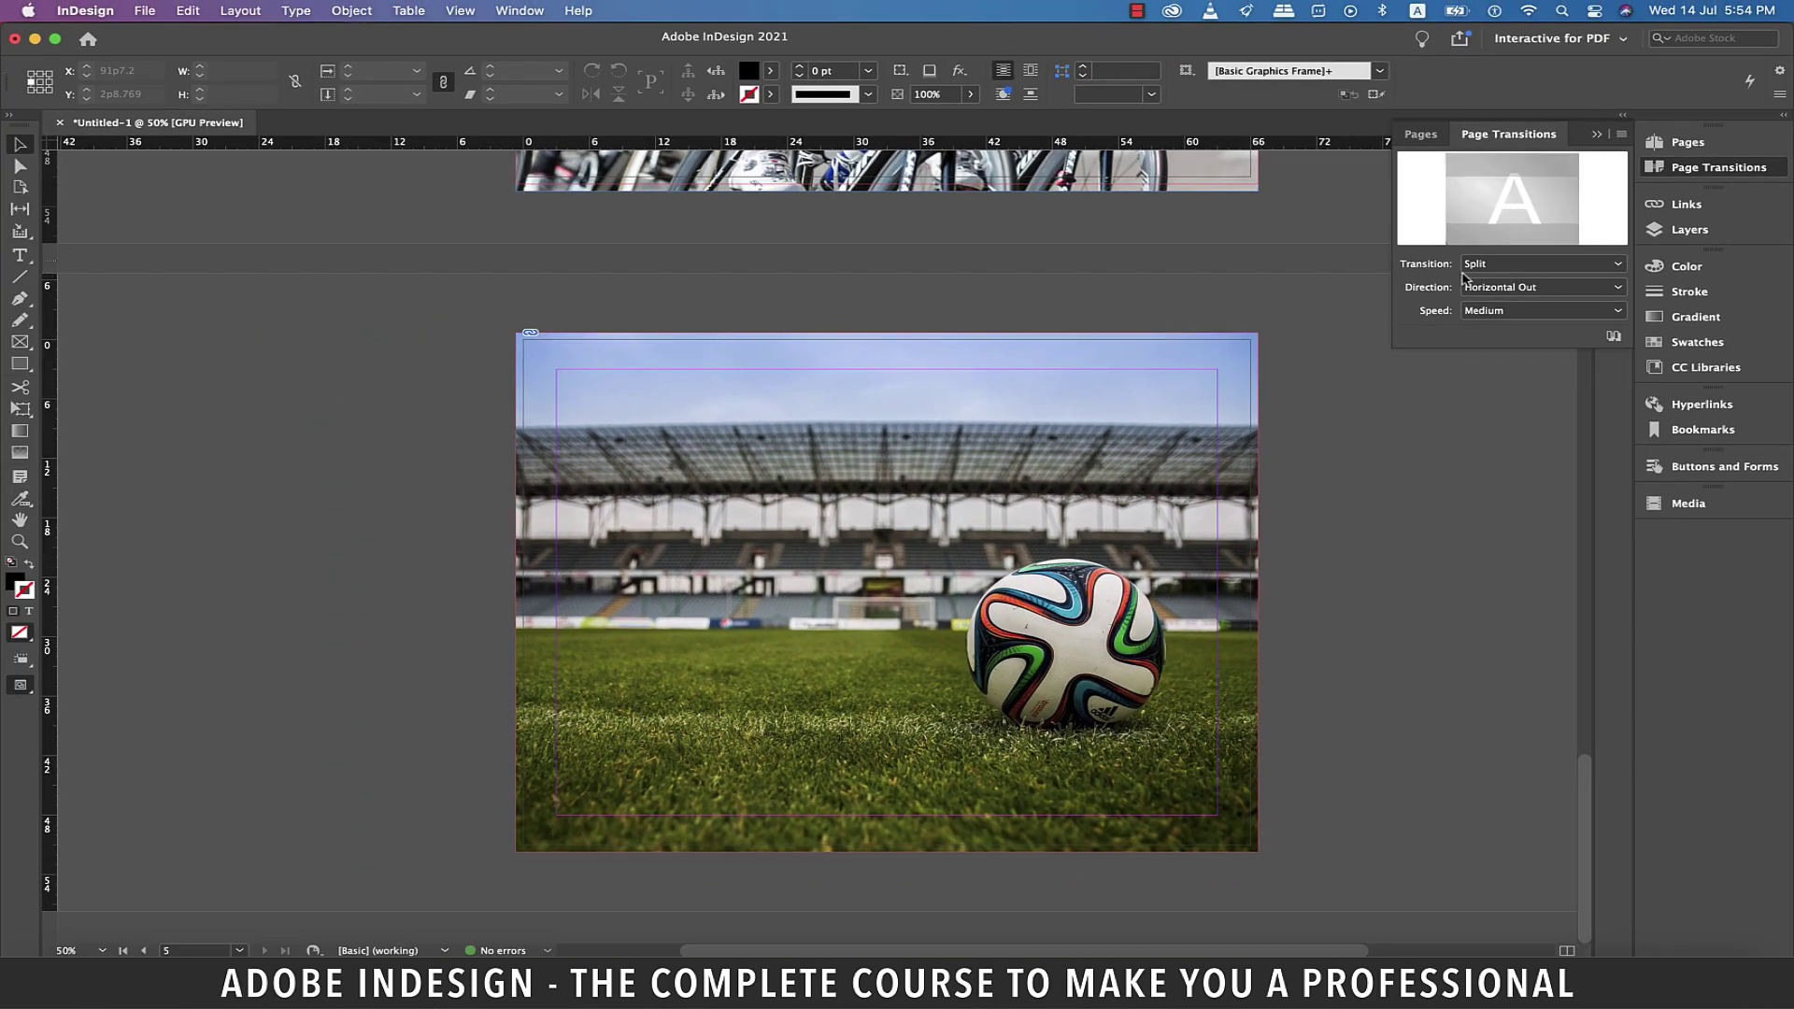
# Start exporting the document as 'transitions' in Adobe PDF (Interactive) format.
pyautogui.click(1420, 134)
pyautogui.click(144, 10)
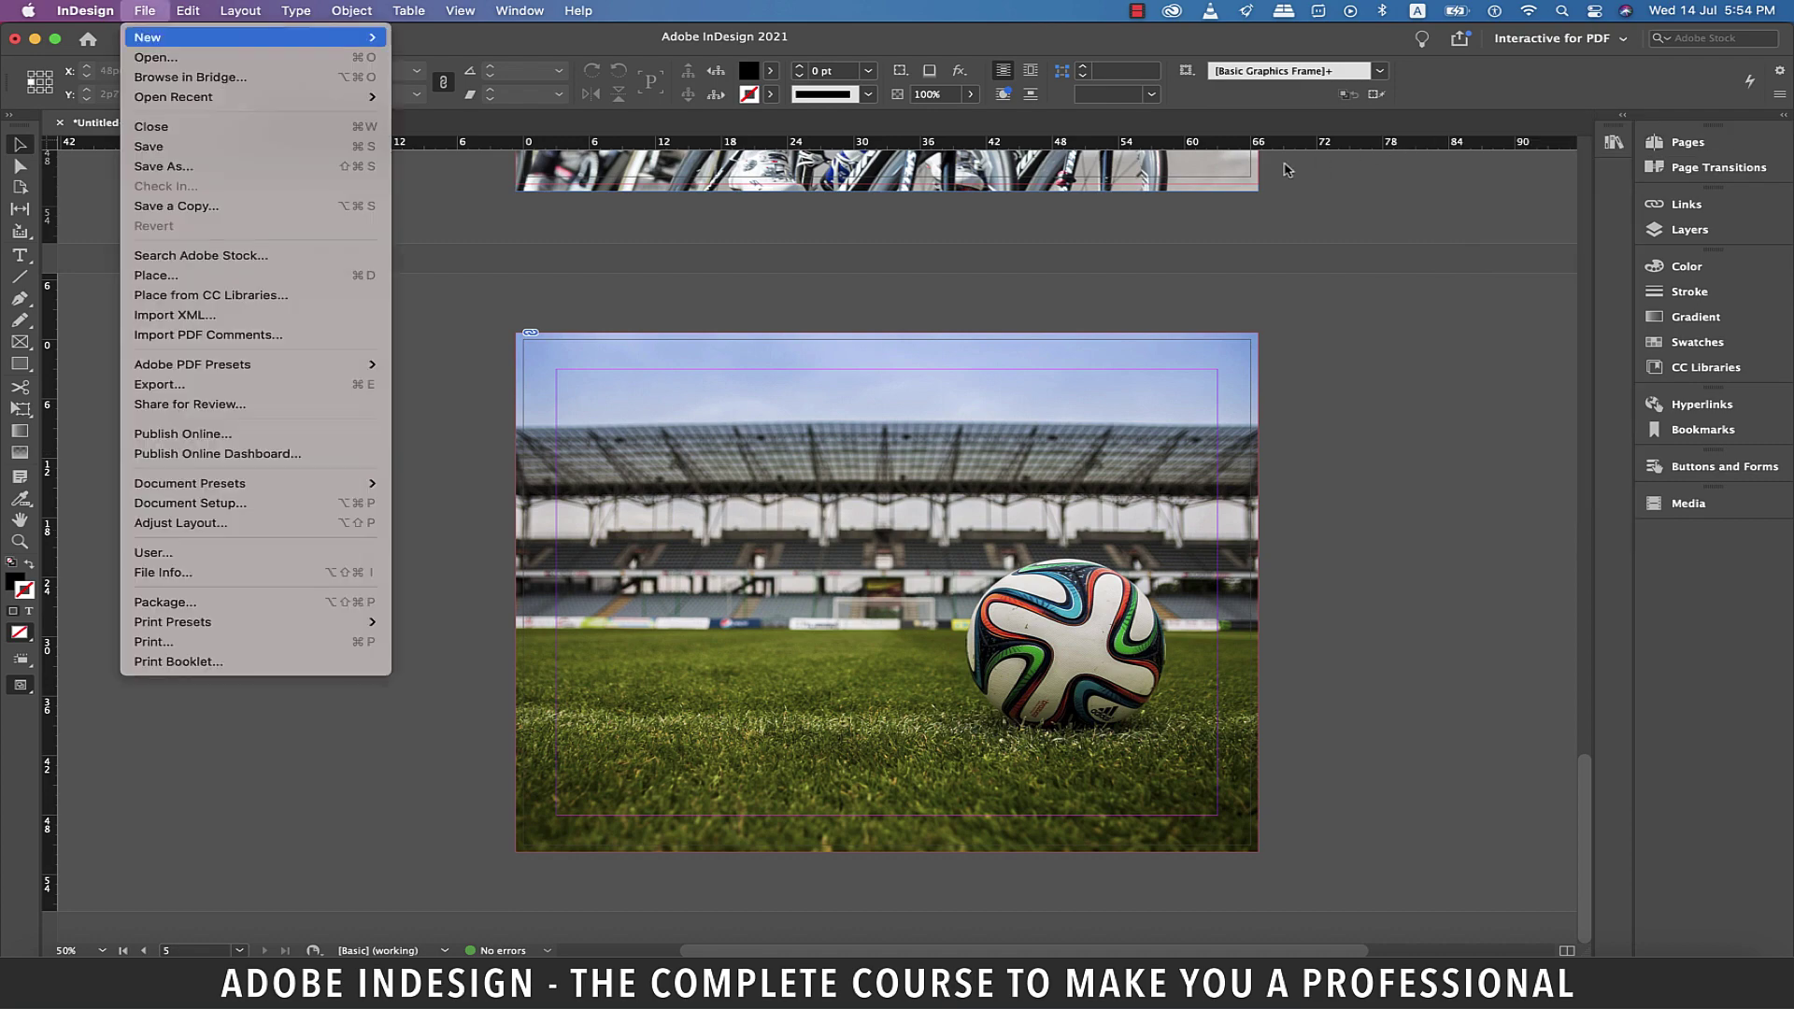
pyautogui.click(214, 386)
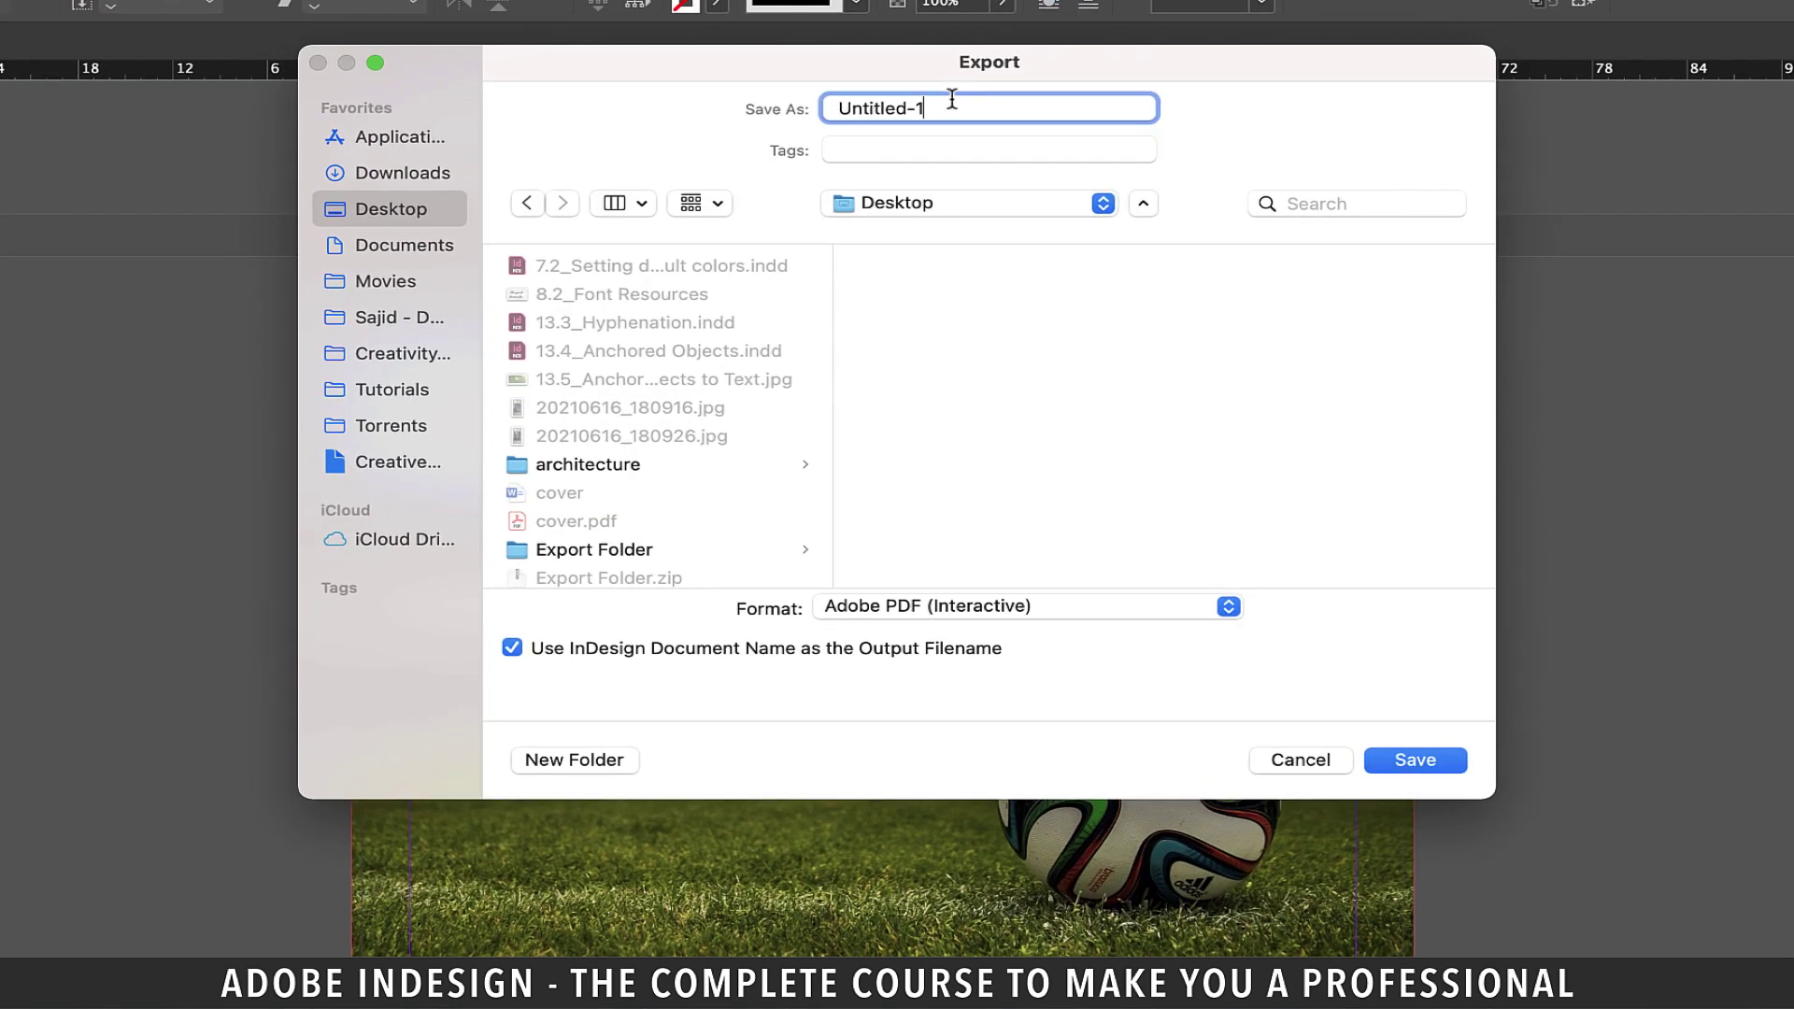
pyautogui.moveTo(951, 99); pyautogui.dragTo(667, 113)
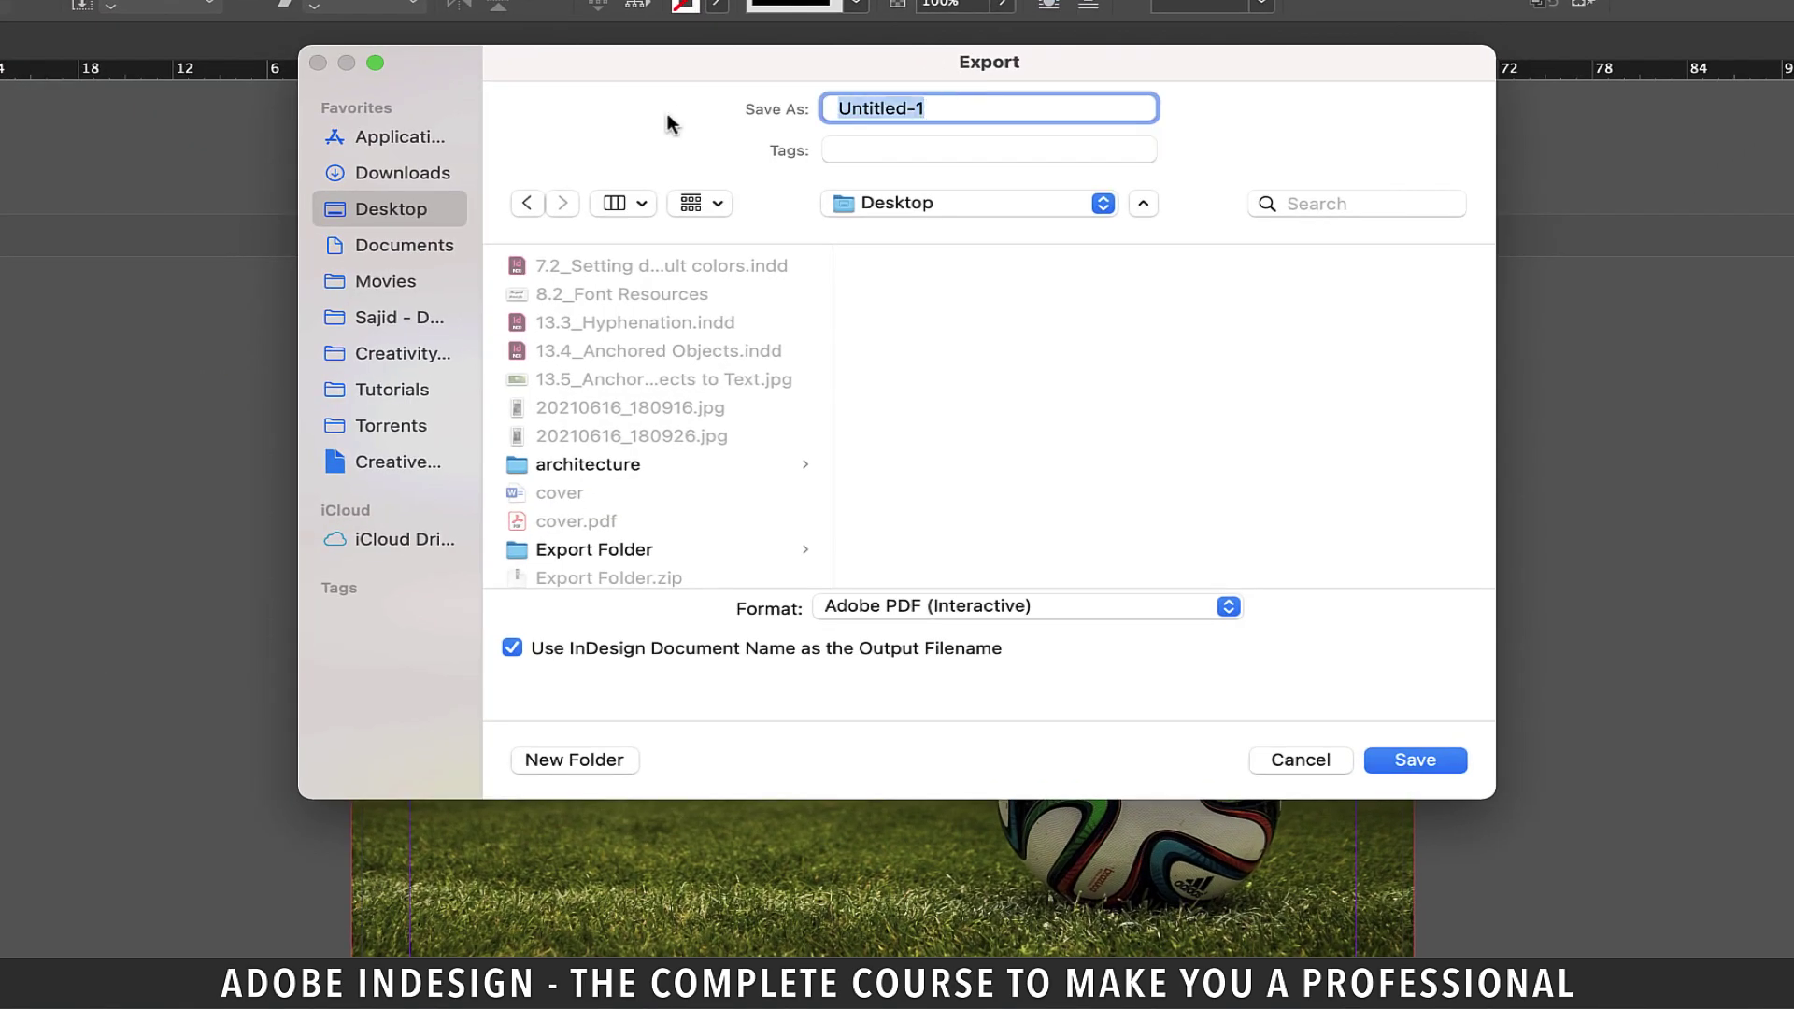
pyautogui.write('transition')
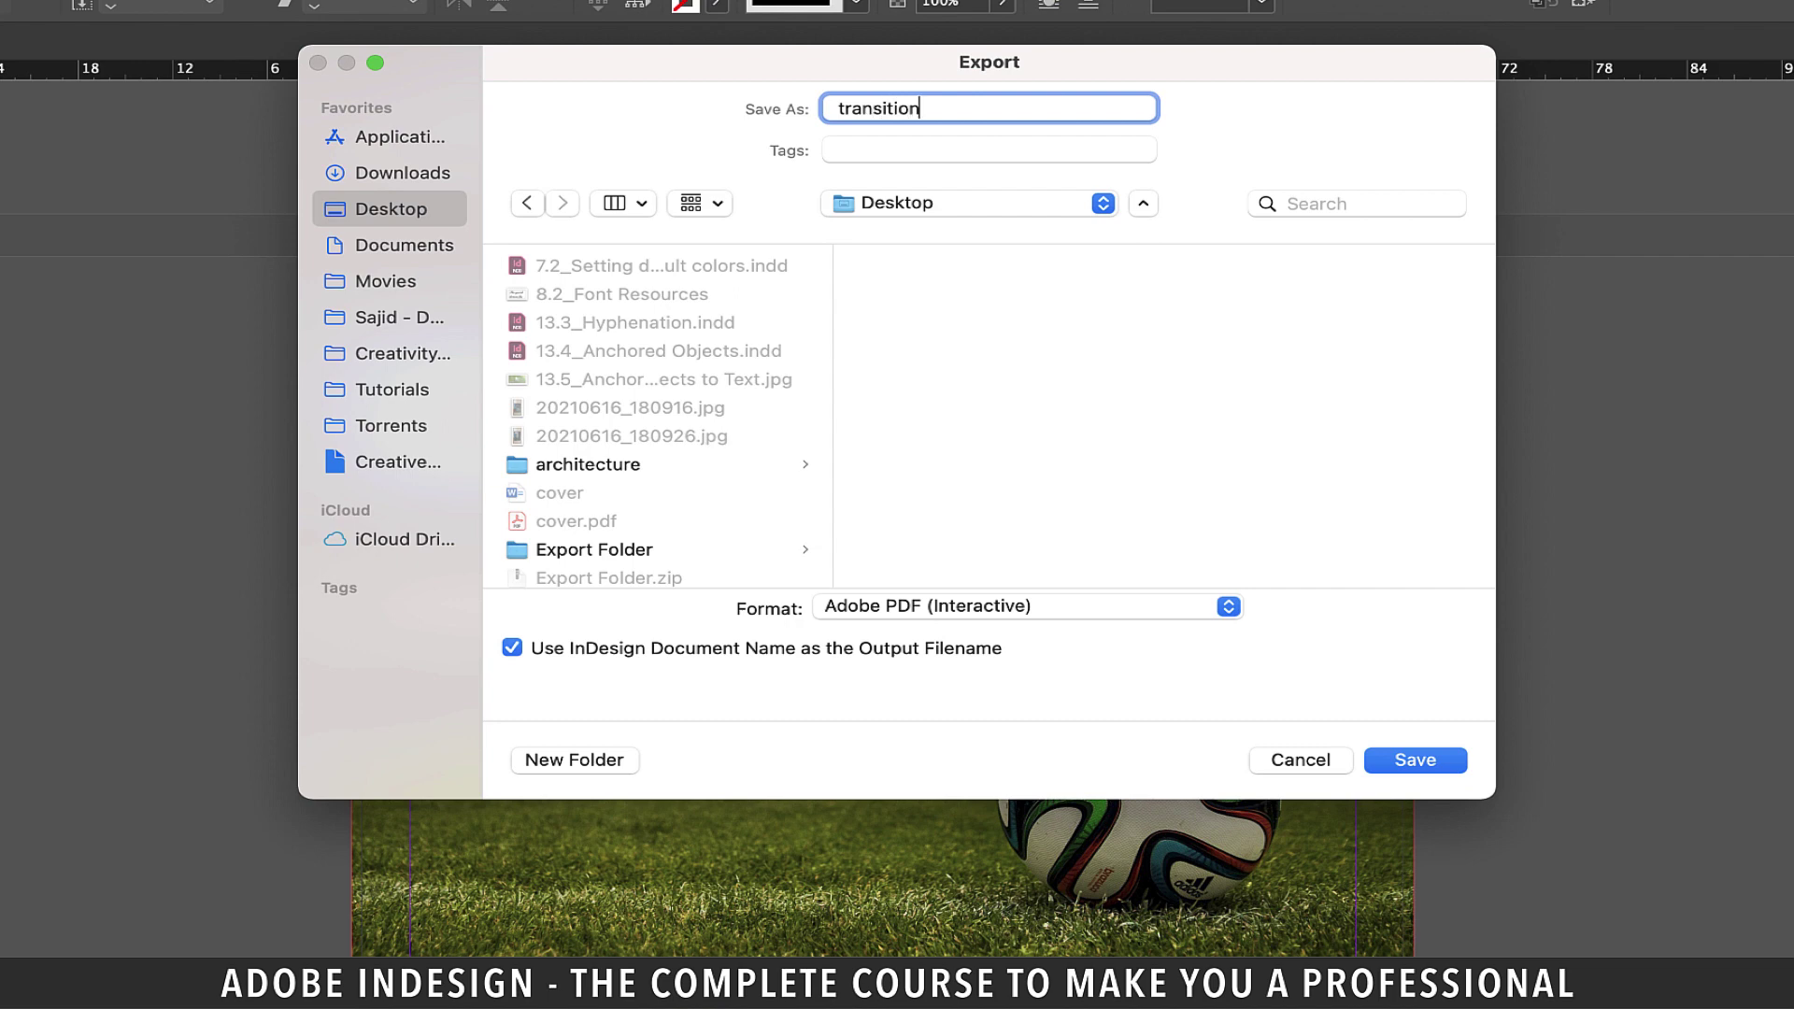
pyautogui.write('s')
pyautogui.click(1229, 609)
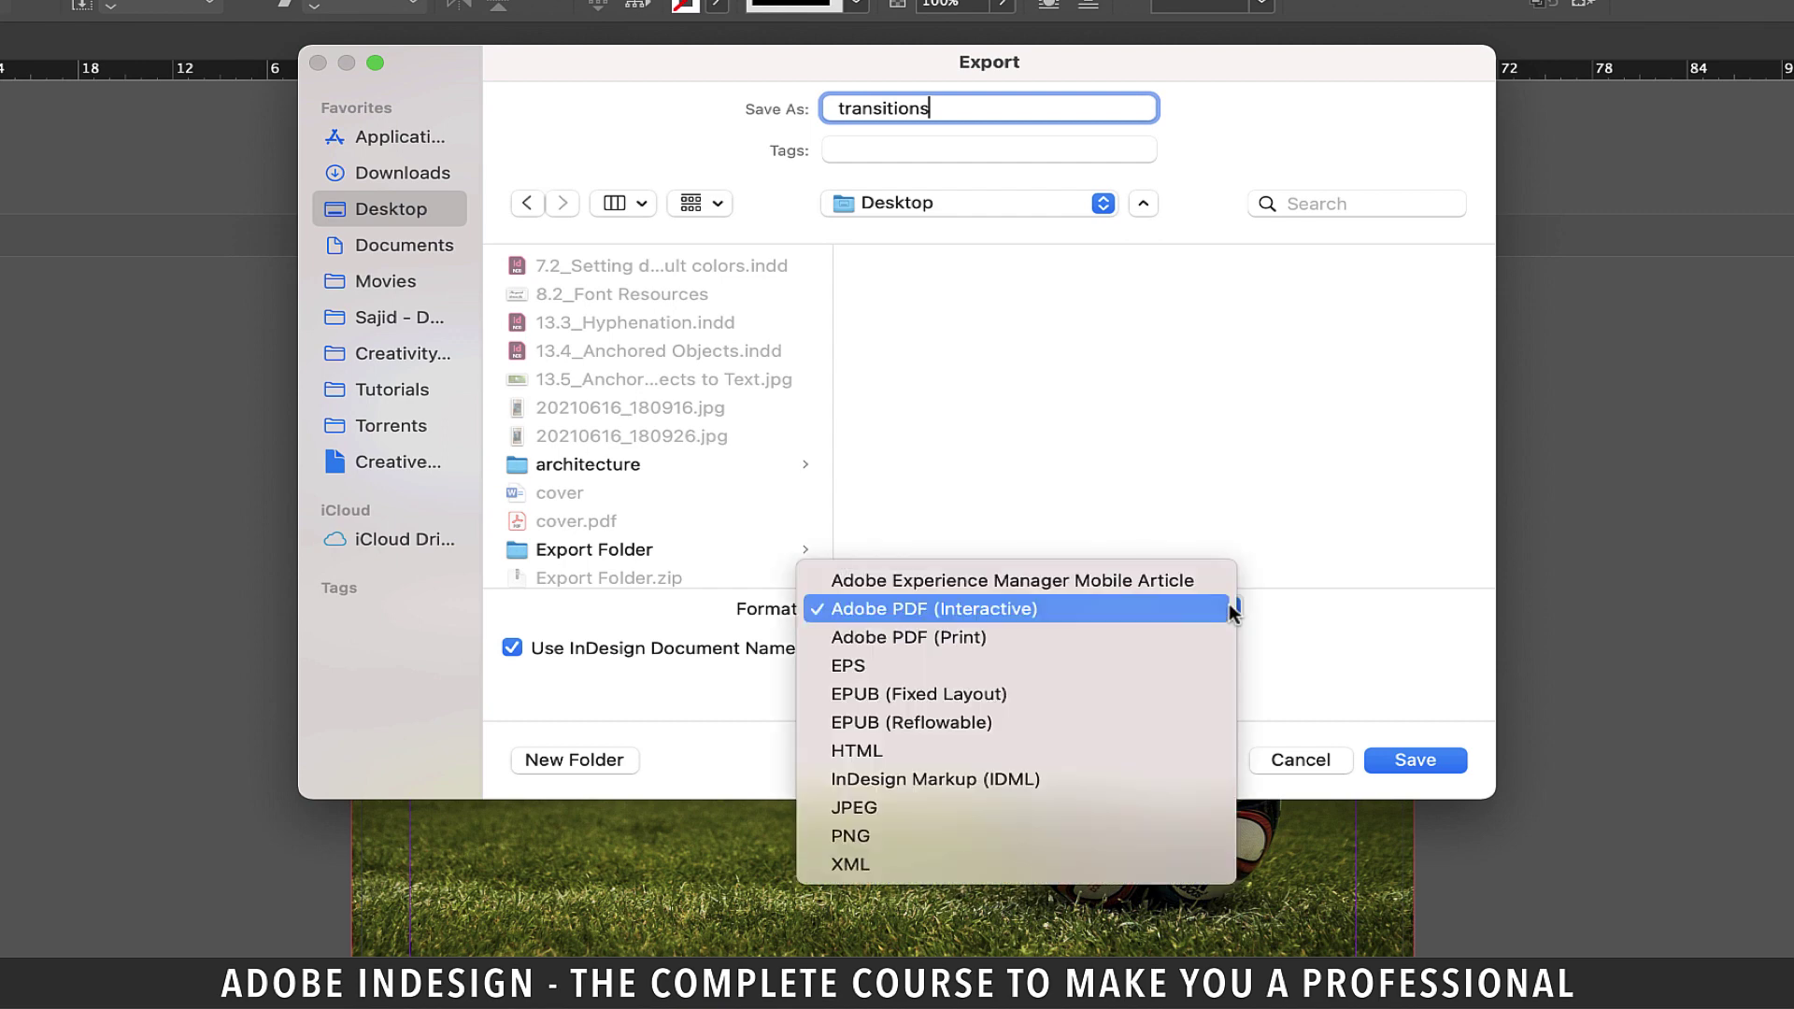
pyautogui.click(1128, 608)
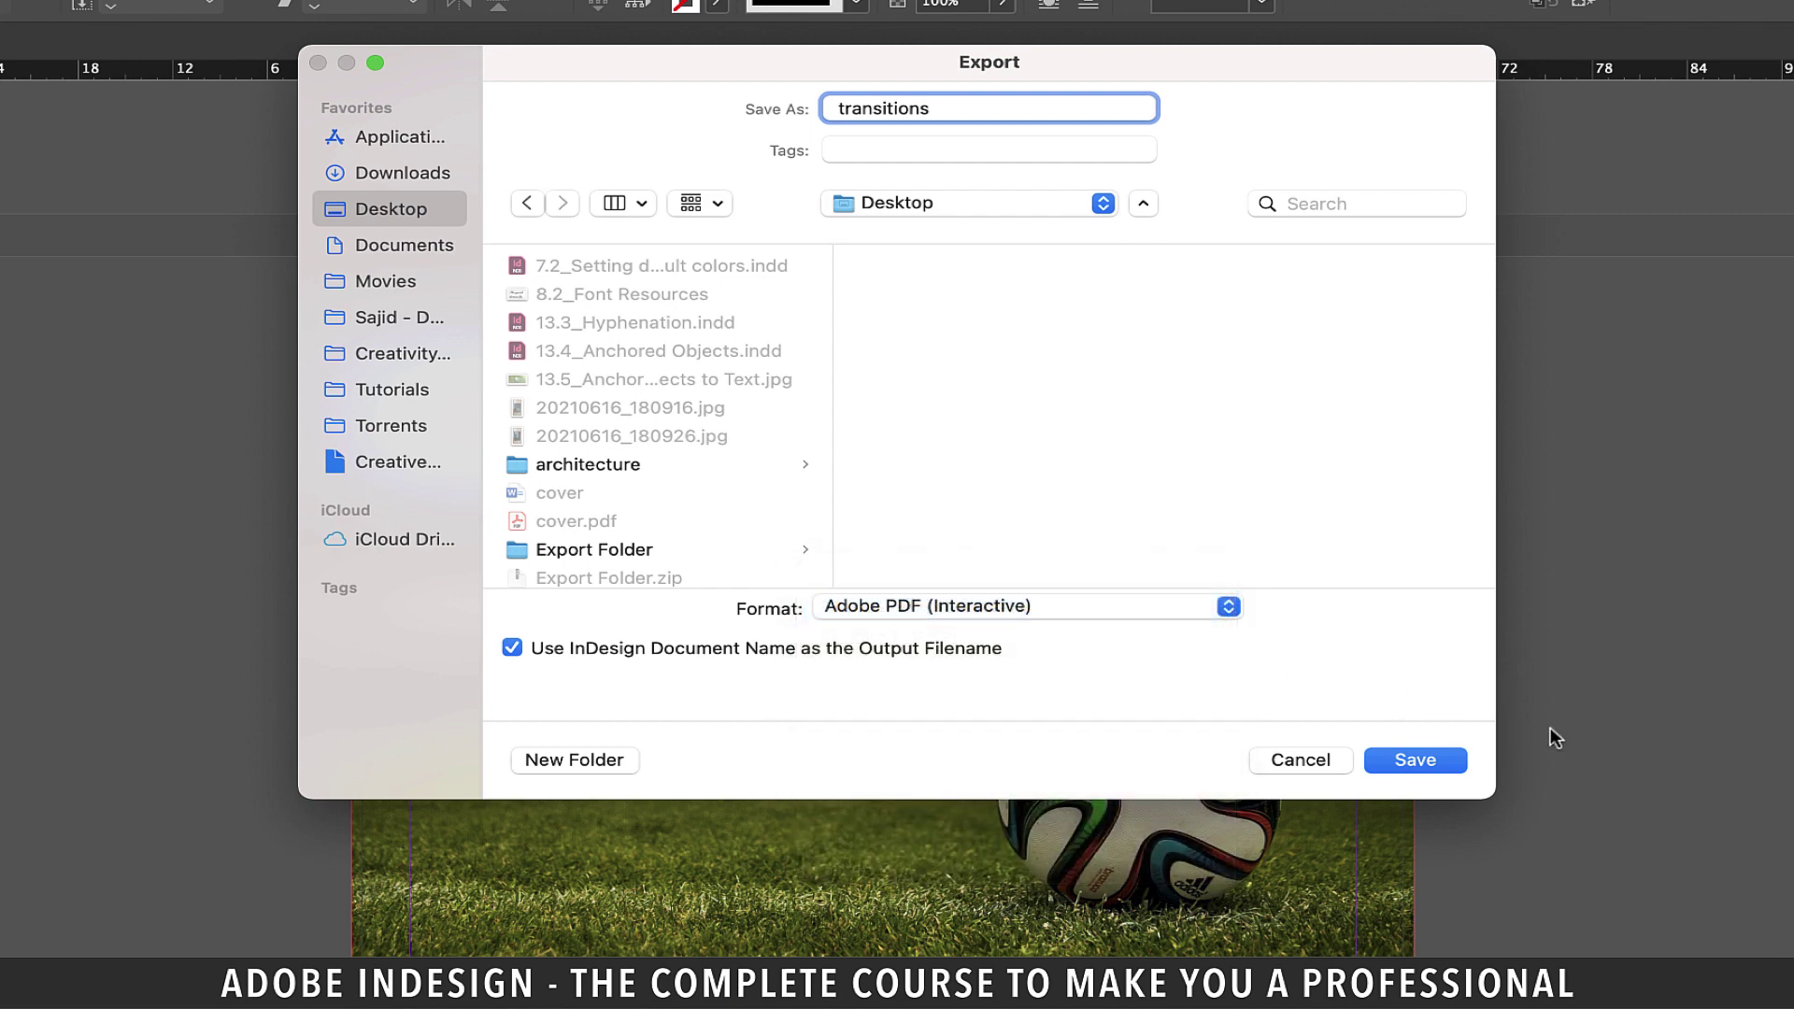
# Export the interactive PDF 'transitions' with Open in Full Screen Mode enabled.
pyautogui.click(1437, 756)
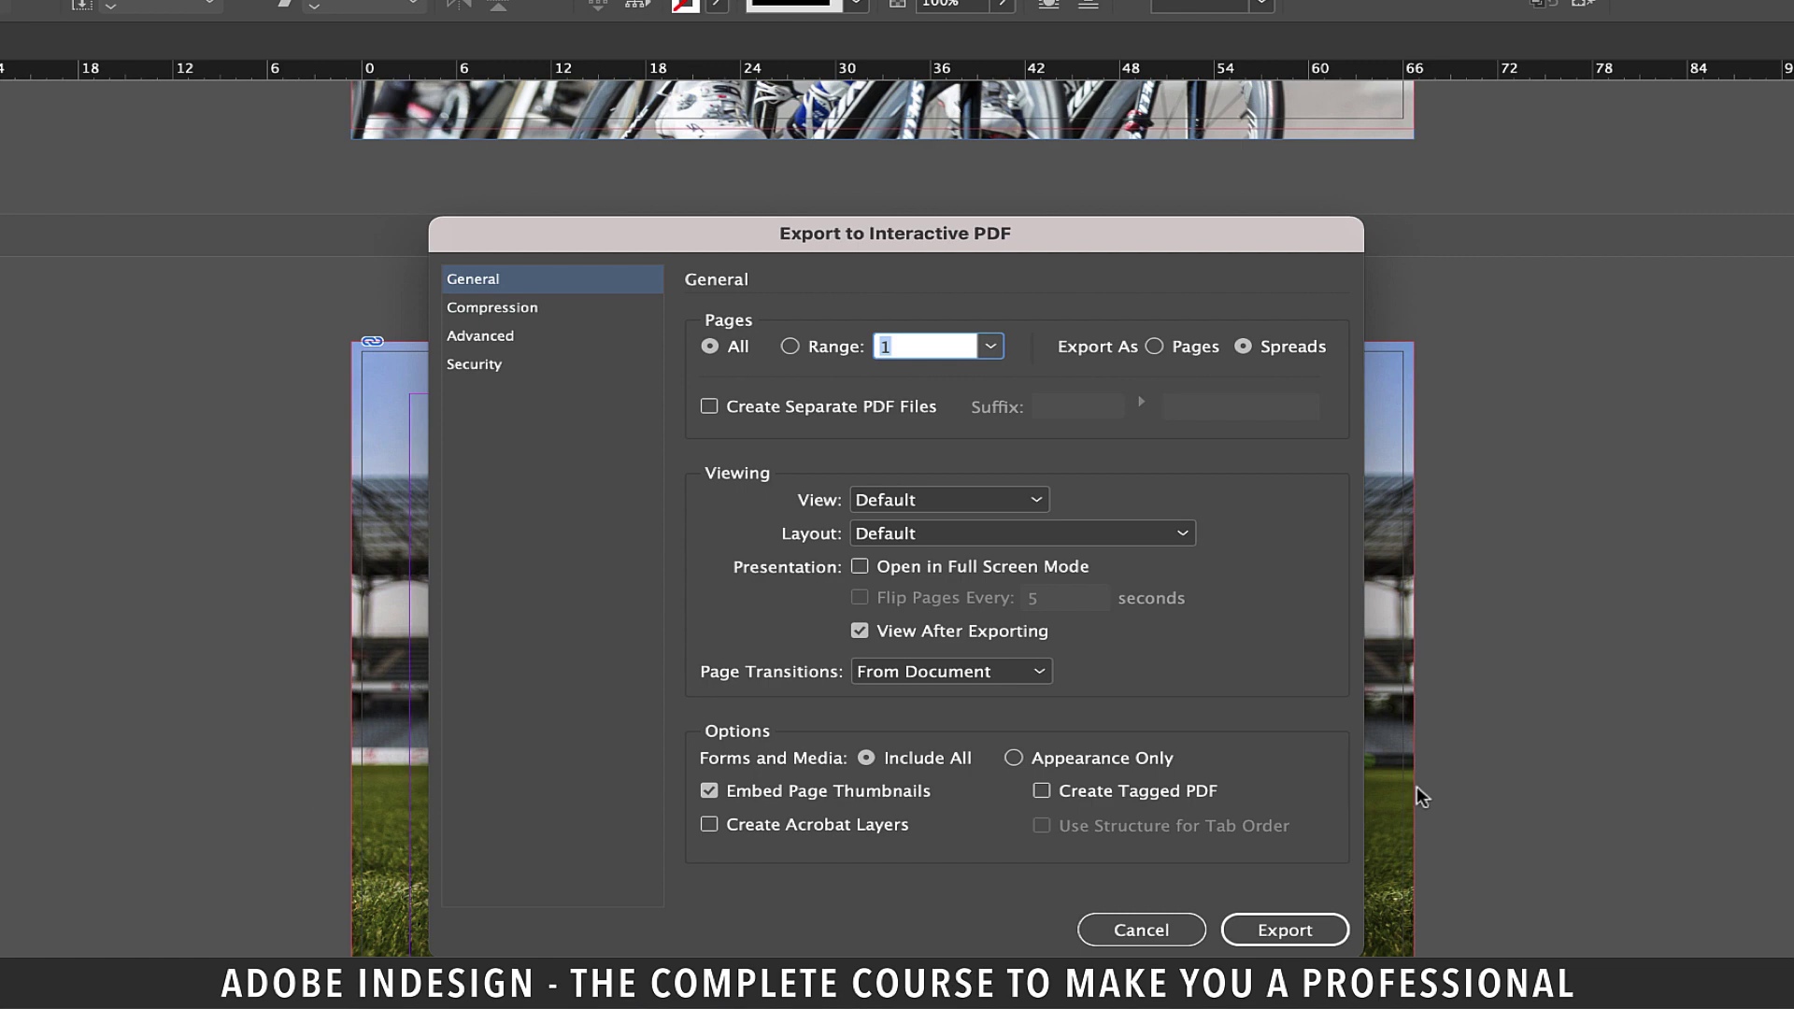
pyautogui.click(1319, 930)
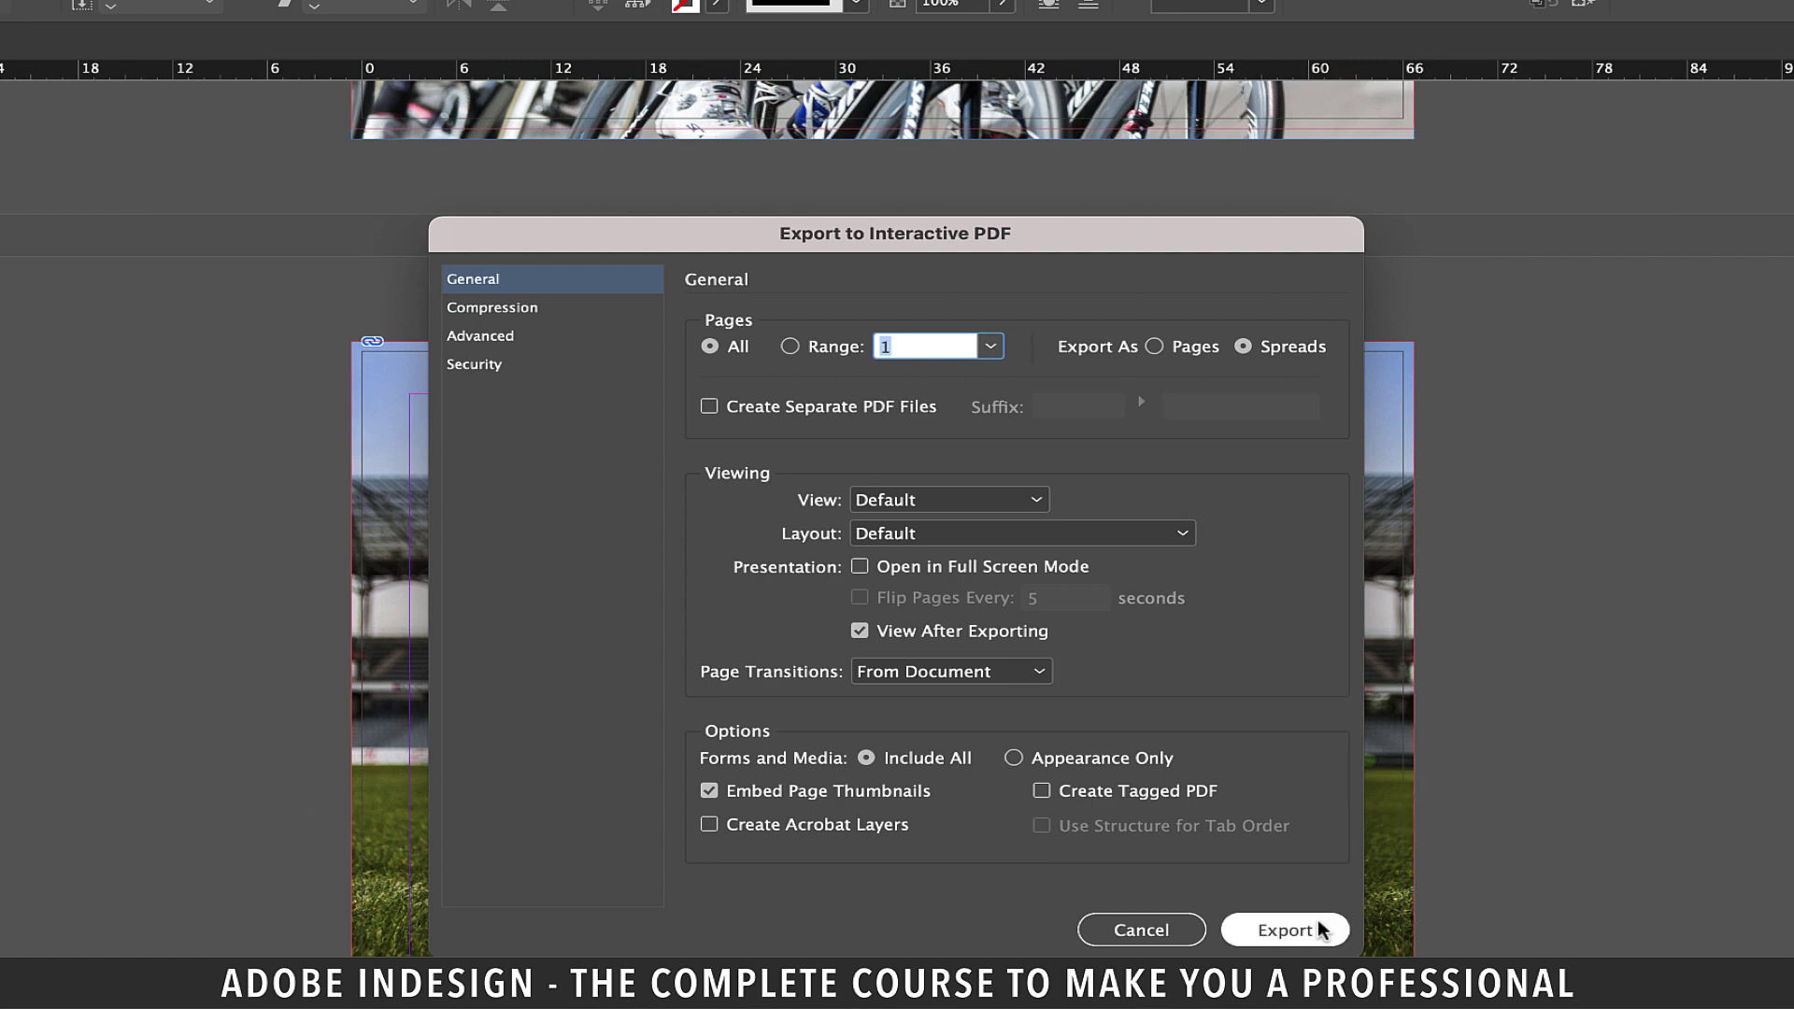
pyautogui.click(858, 566)
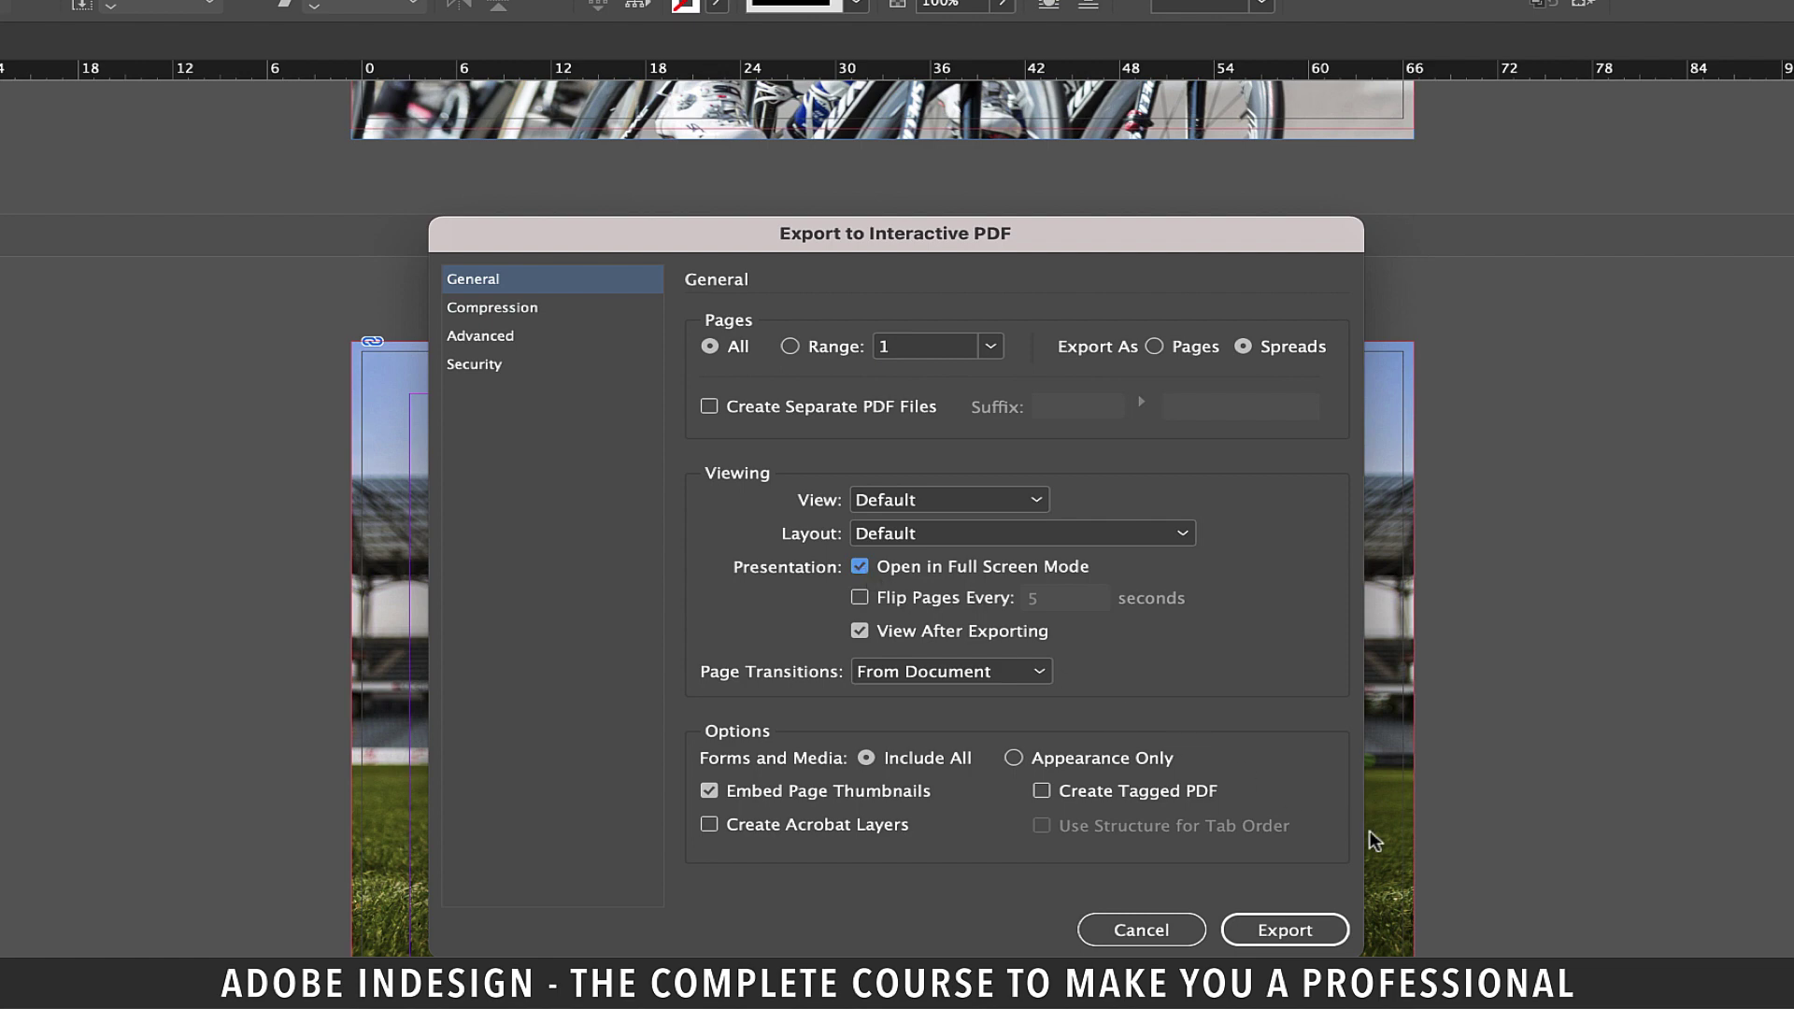
pyautogui.click(1308, 926)
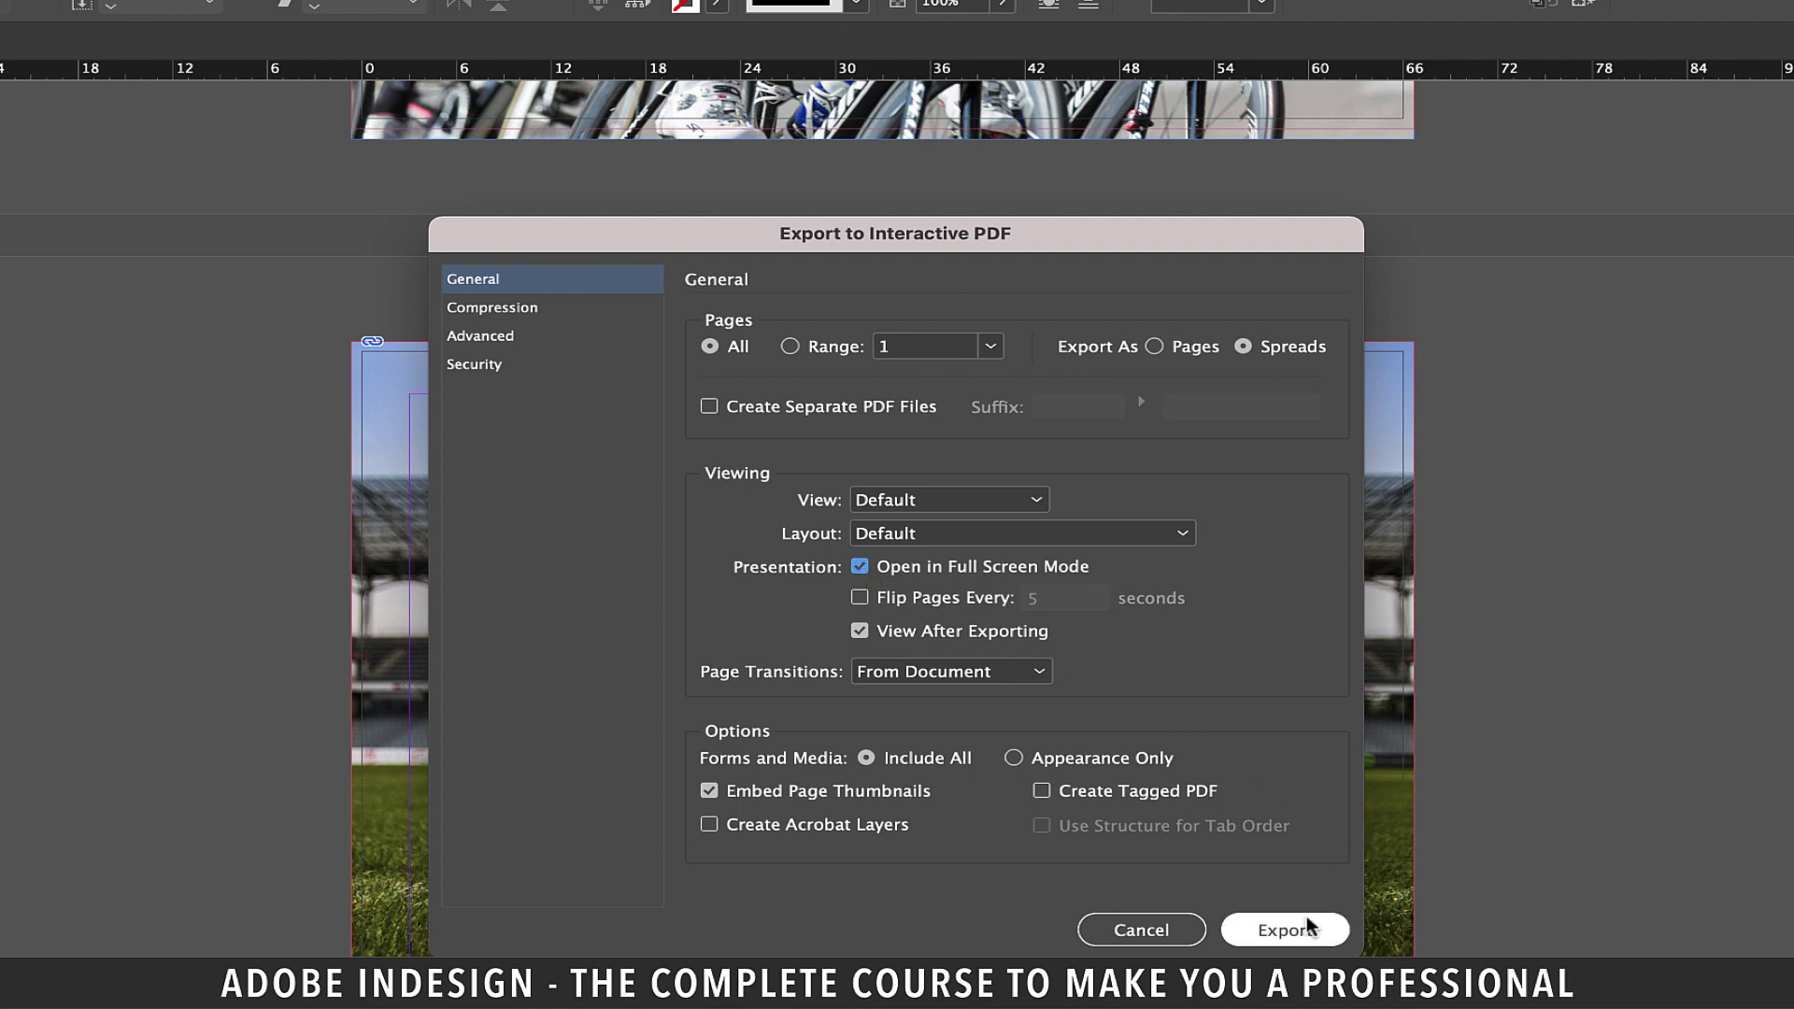
pyautogui.click(1310, 927)
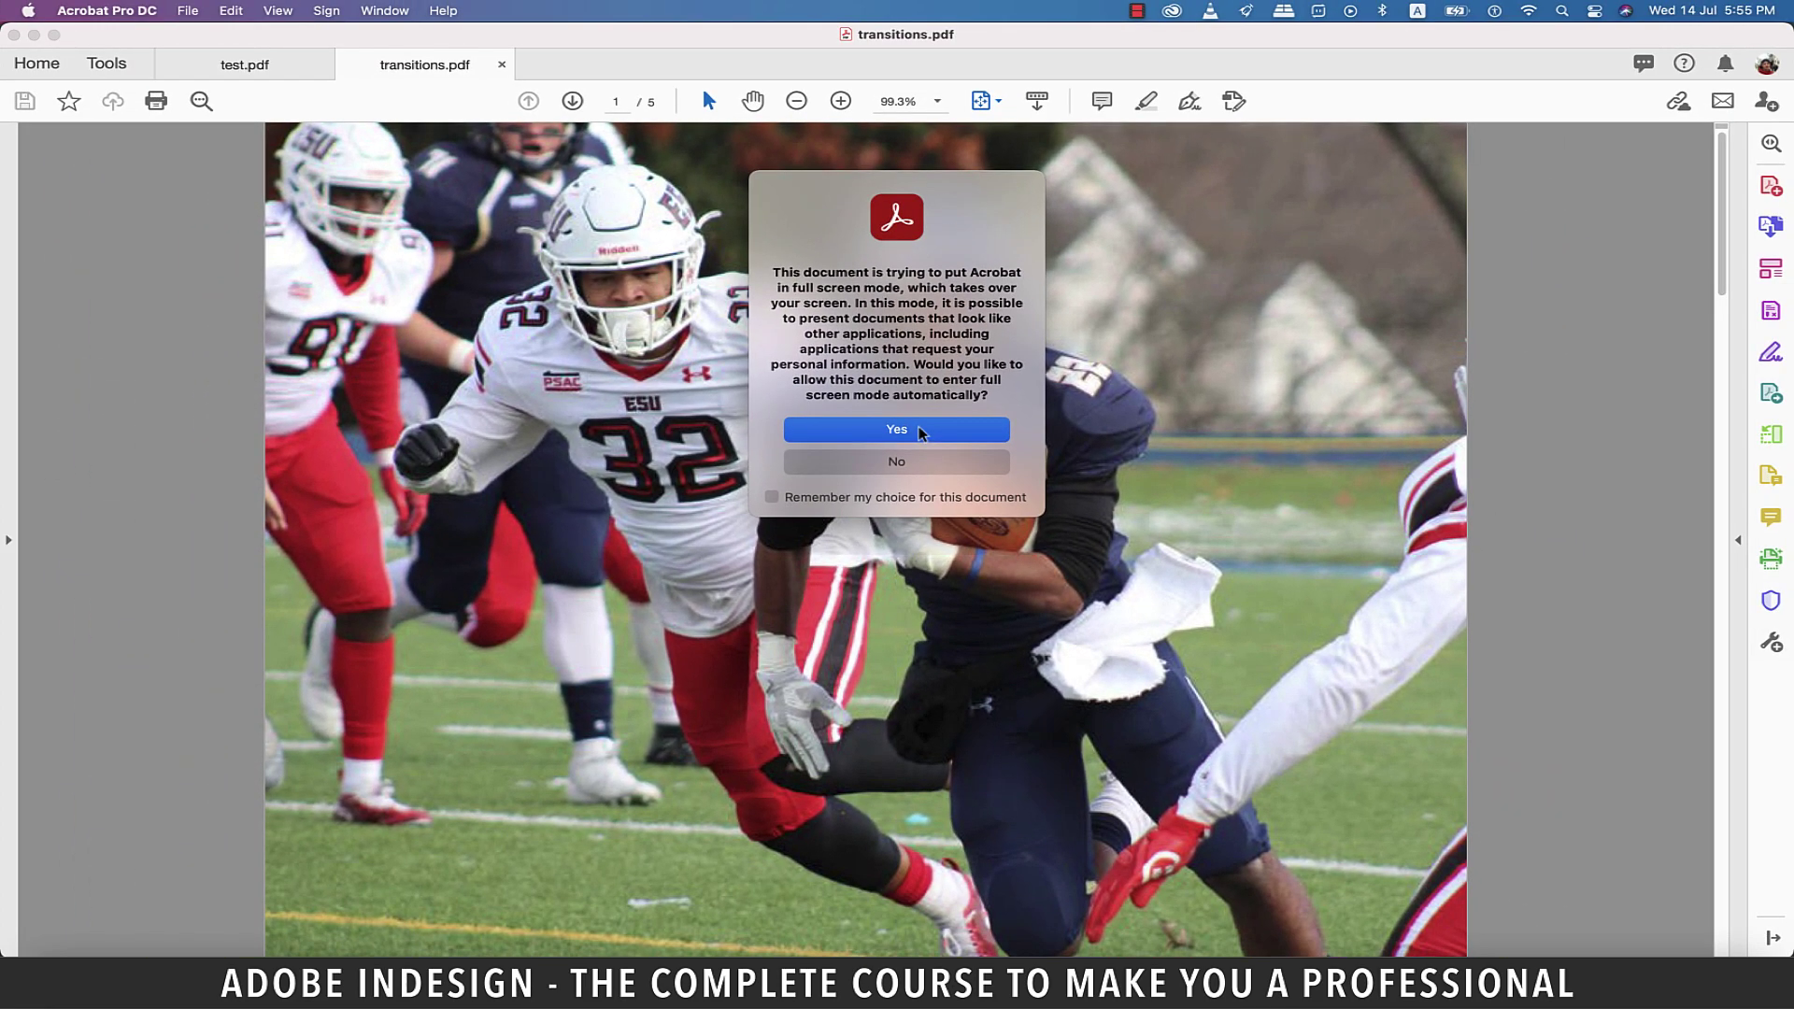
# Answer Yes to Acrobat's full-screen permission prompt for the transitions PDF.
pyautogui.click(921, 433)
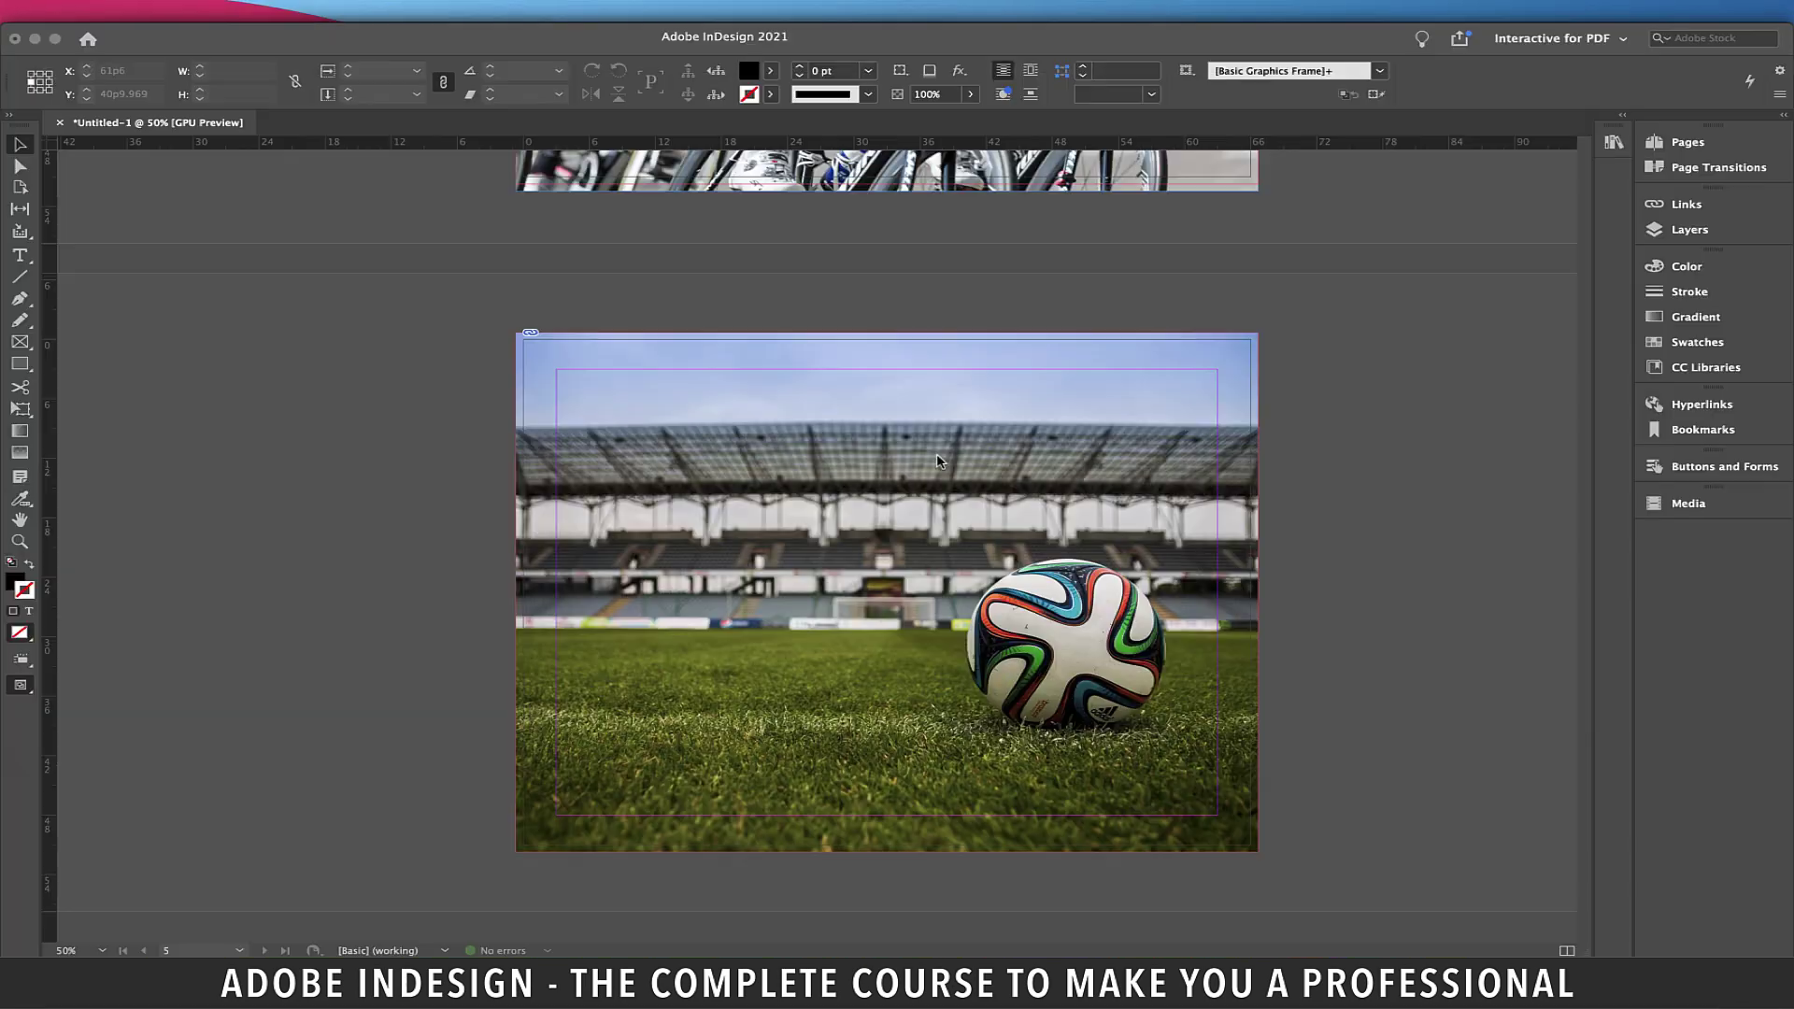